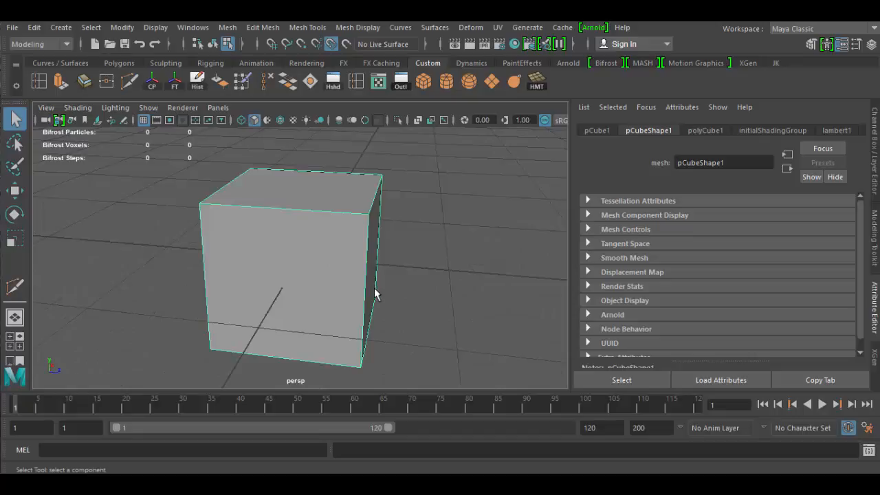
Step: Show the cube's polyCube1 creation inputs and try adjusting its width, height and depth subdivisions together
{"action": "right_click_drag", "start_coordinate": [417, 308], "coordinate": [342, 249], "text": "alt"}
{"action": "left_click_drag", "start_coordinate": [341, 249], "coordinate": [293, 287], "text": "alt"}
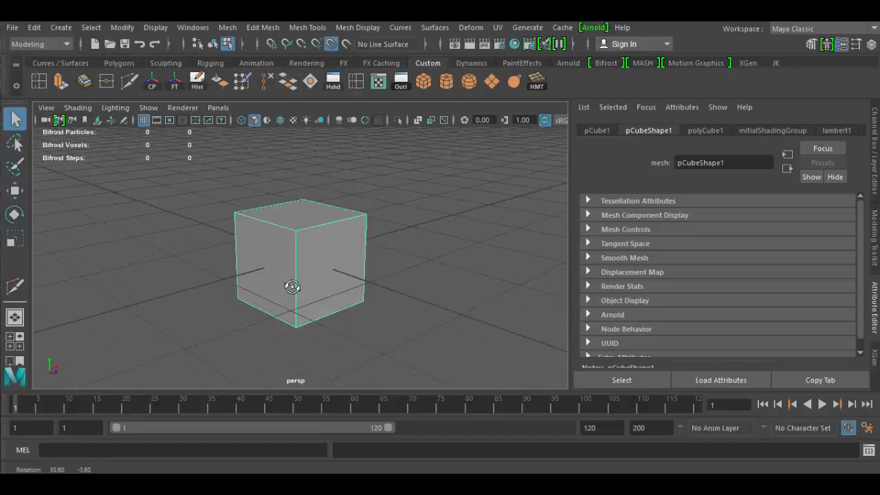
{"action": "mouse_move", "coordinate": [264, 242]}
{"action": "left_mouse_down", "text": "alt"}
{"action": "mouse_move", "coordinate": [280, 228]}
{"action": "mouse_move", "coordinate": [261, 235]}
{"action": "left_mouse_up", "text": "alt"}
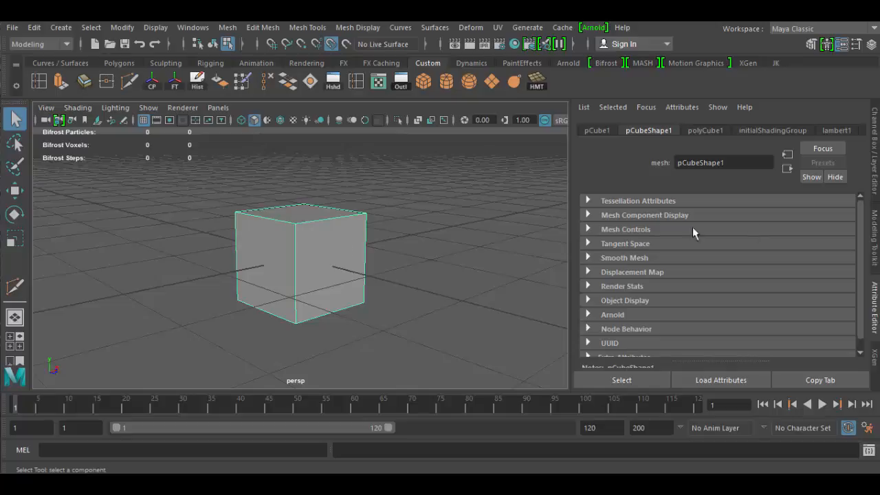
{"action": "left_click", "coordinate": [874, 196]}
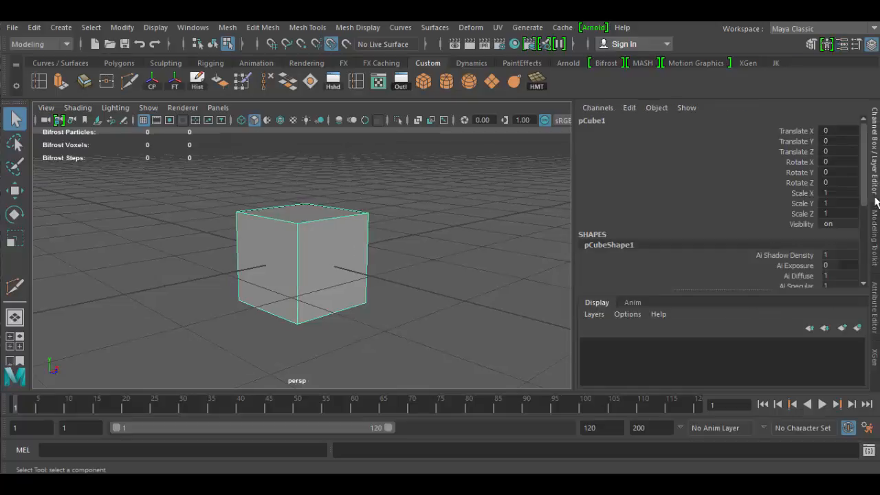
{"action": "scroll", "coordinate": [743, 258], "scroll_direction": "down", "scroll_amount": 5}
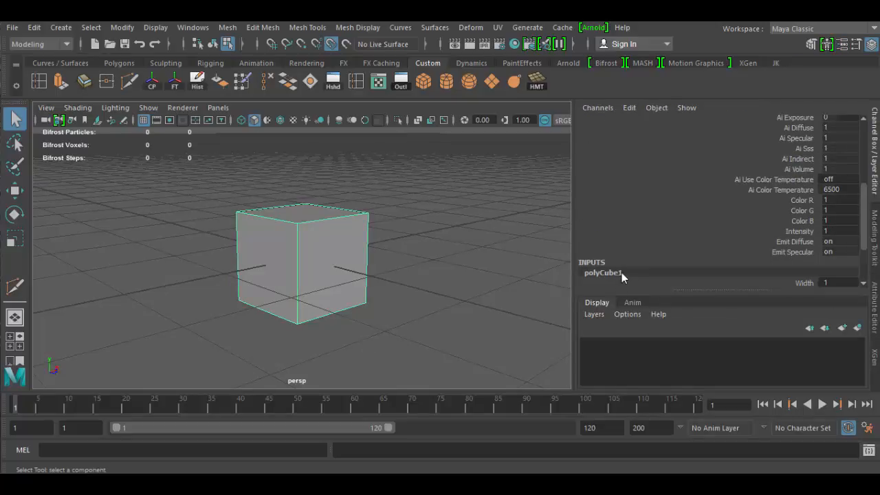
{"action": "left_click", "coordinate": [621, 272]}
{"action": "left_click_drag", "start_coordinate": [800, 241], "coordinate": [795, 264]}
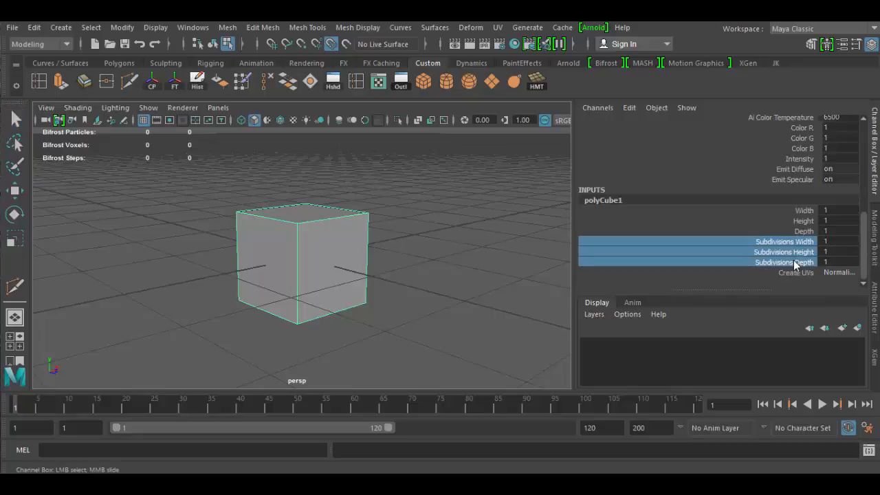
{"action": "middle_click_drag", "start_coordinate": [455, 258], "coordinate": [420, 251]}
Step: Insert a horizontal edge loop just below the cube's top and a vertical edge loop close to one side edge
{"action": "left_click", "coordinate": [39, 81]}
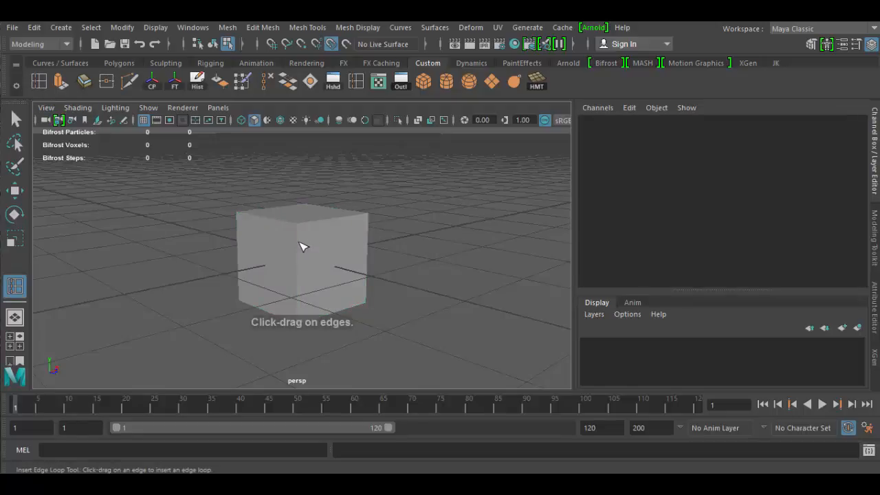
{"action": "left_click", "coordinate": [298, 243]}
{"action": "left_click_drag", "start_coordinate": [304, 261], "coordinate": [295, 236]}
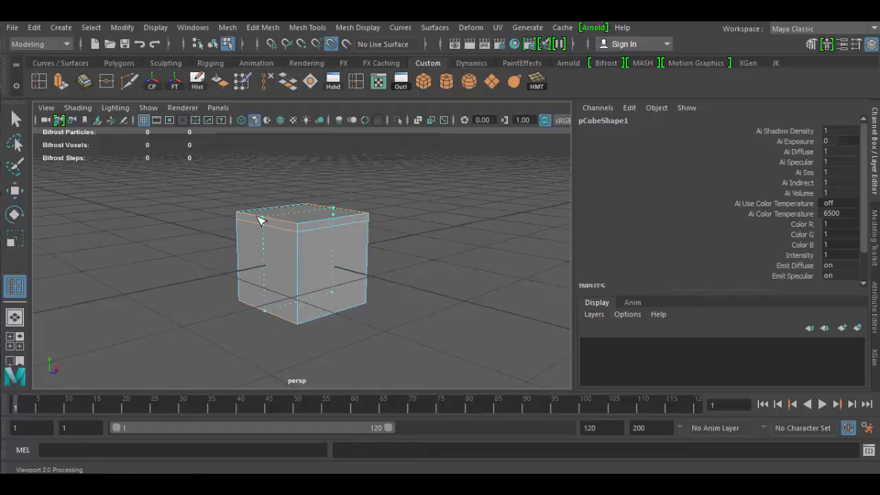
{"action": "left_click_drag", "start_coordinate": [259, 218], "coordinate": [247, 221]}
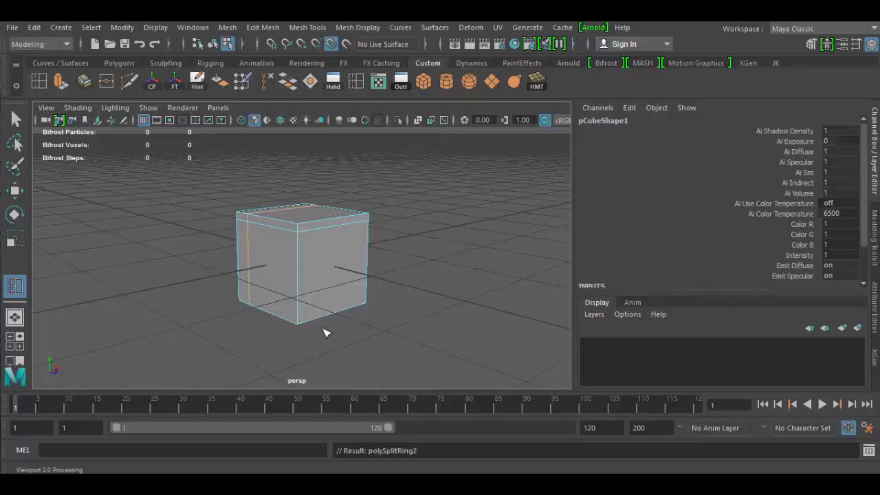
Step: Undo both inserted edge loops and return the cube to object mode with it selected
{"action": "key", "text": "ctrl+z"}
{"action": "key", "text": "ctrl+z"}
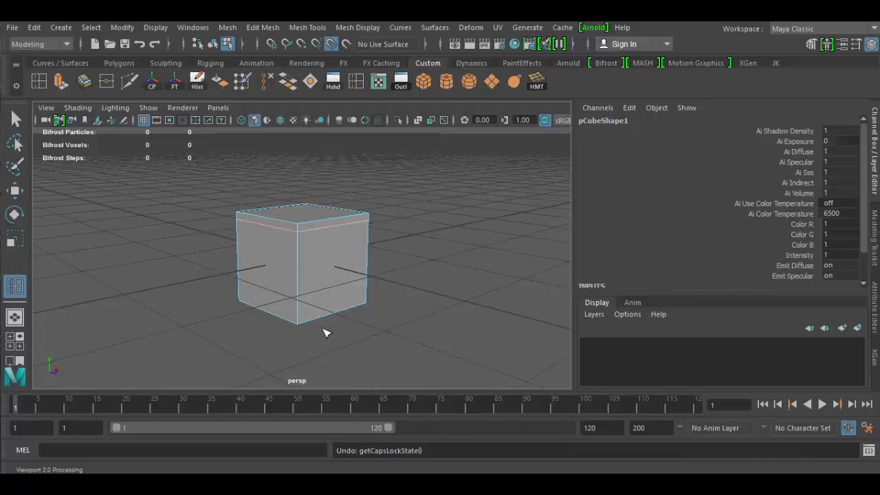
{"action": "key", "text": "ctrl+z"}
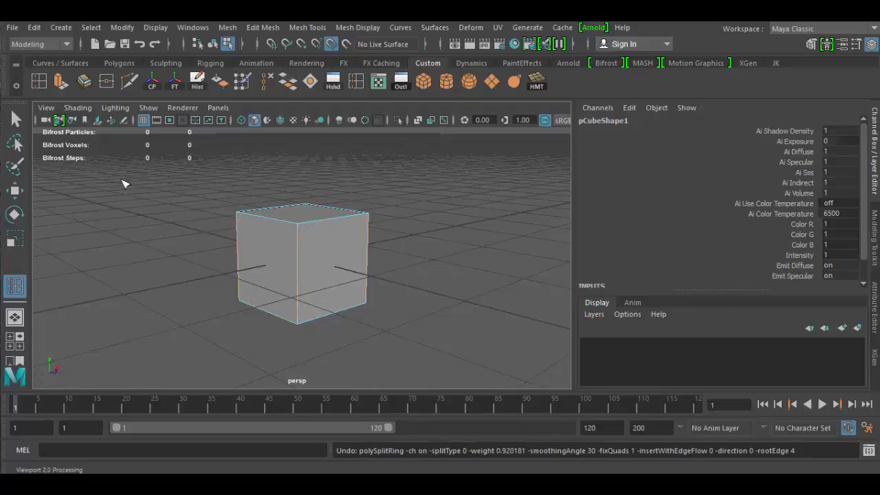
{"action": "left_click", "coordinate": [15, 119]}
{"action": "right_click", "coordinate": [306, 247]}
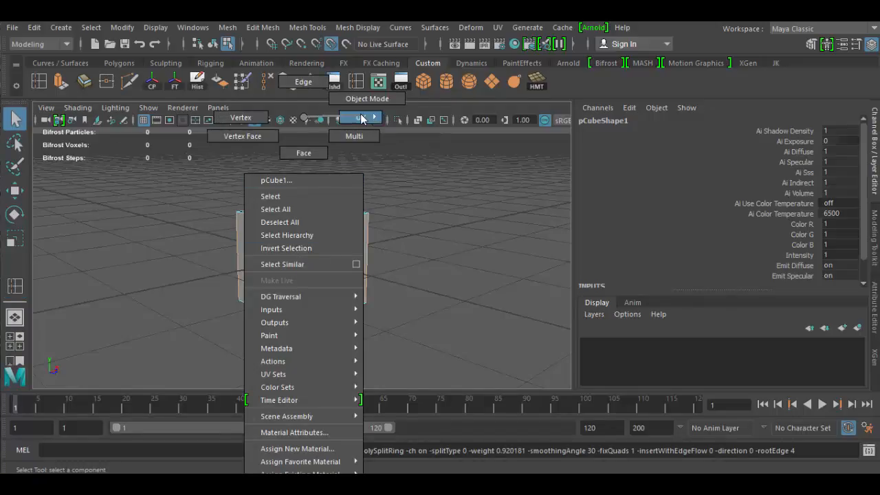
{"action": "left_click", "coordinate": [362, 105]}
{"action": "right_click", "coordinate": [328, 251]}
{"action": "left_click", "coordinate": [369, 99]}
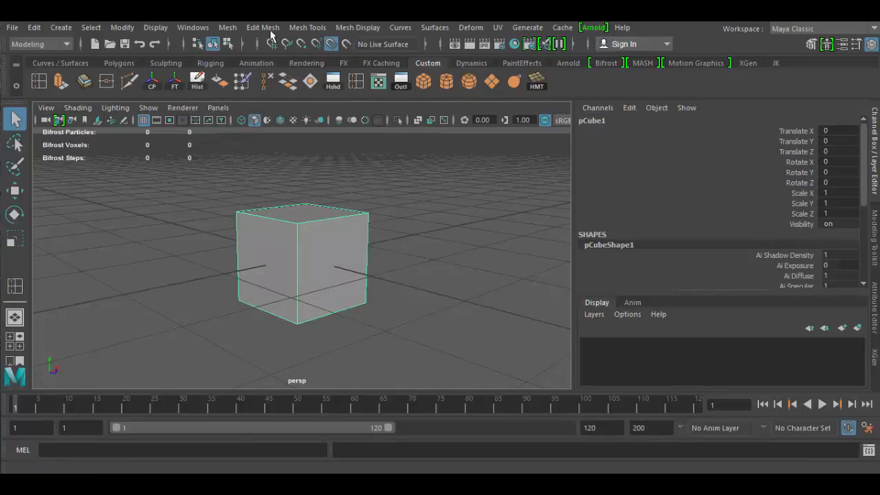
Step: Use Multi-Cut to cut one side face of the cube diagonally from its upper corner to the opposite lower corner
{"action": "left_click", "coordinate": [306, 29]}
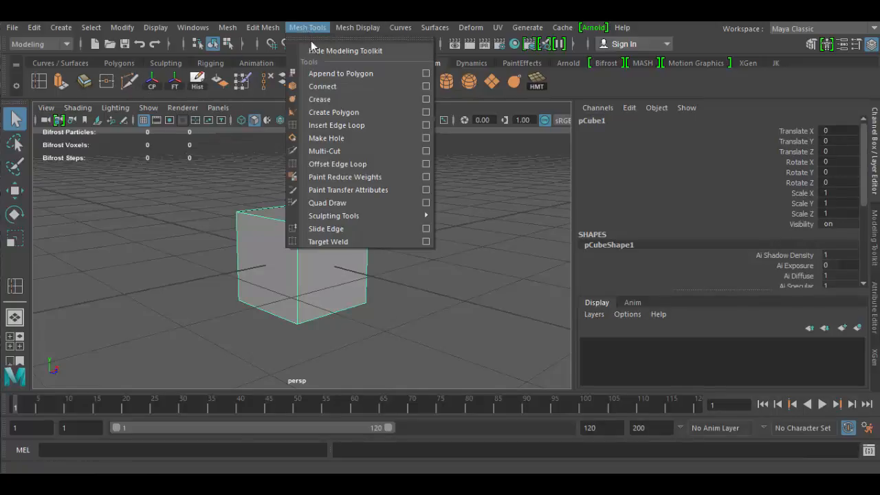
{"action": "left_click", "coordinate": [335, 153]}
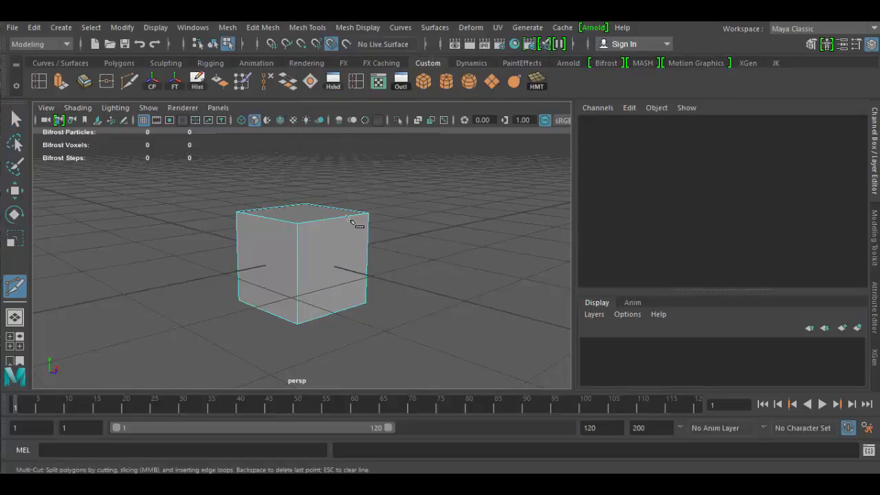
{"action": "left_click", "coordinate": [297, 224]}
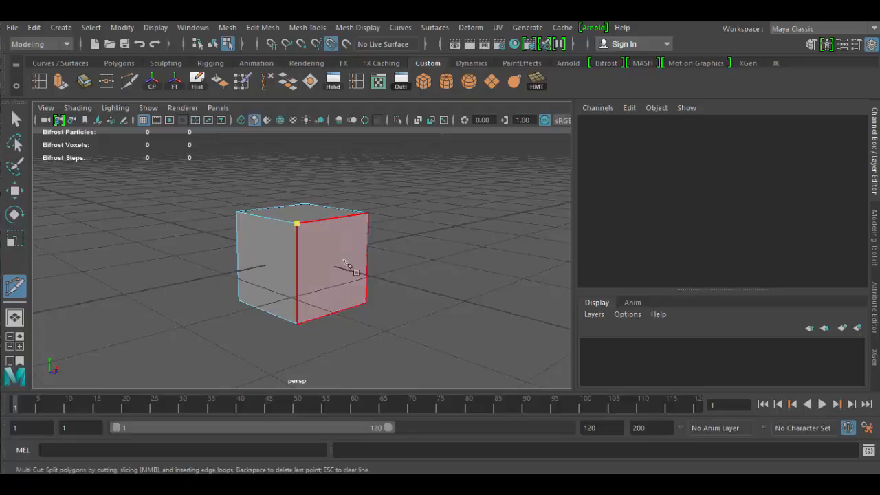
{"action": "left_click", "coordinate": [366, 303]}
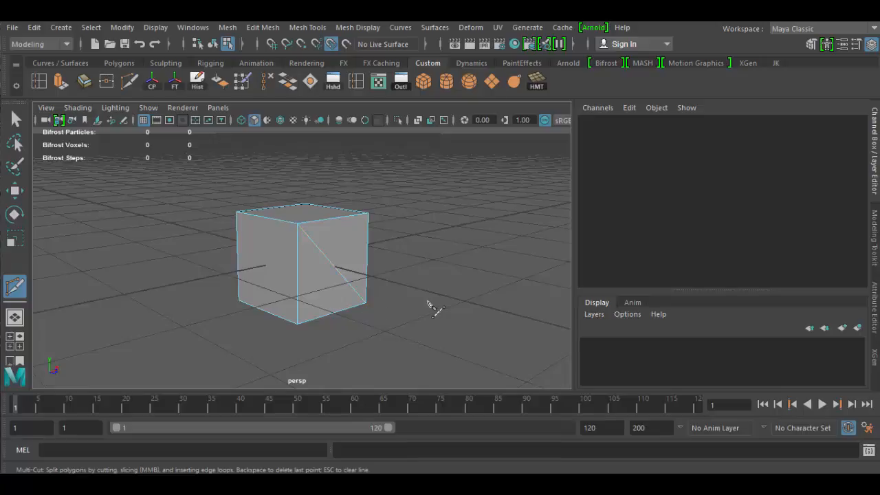
Step: Cut the second diagonal across the same side face between its two remaining corners and complete the cut
{"action": "left_click_drag", "start_coordinate": [471, 311], "coordinate": [353, 309], "text": "alt"}
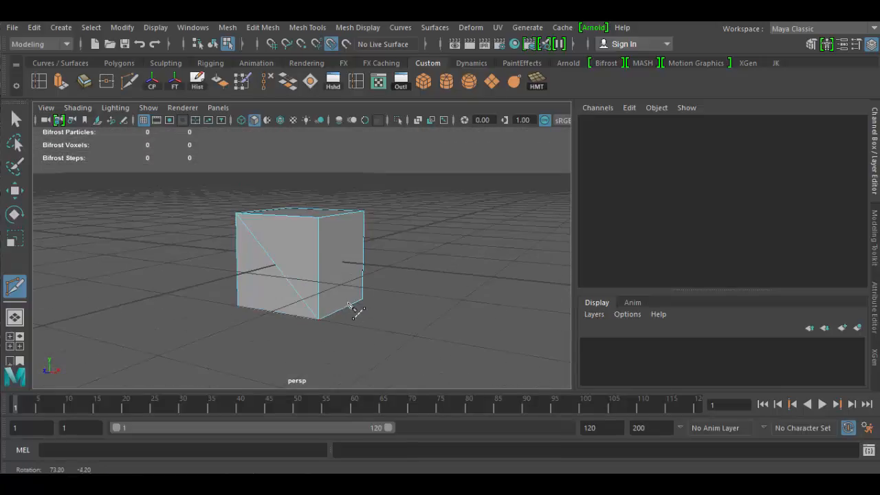
{"action": "left_click_drag", "start_coordinate": [413, 296], "coordinate": [392, 334], "text": "alt"}
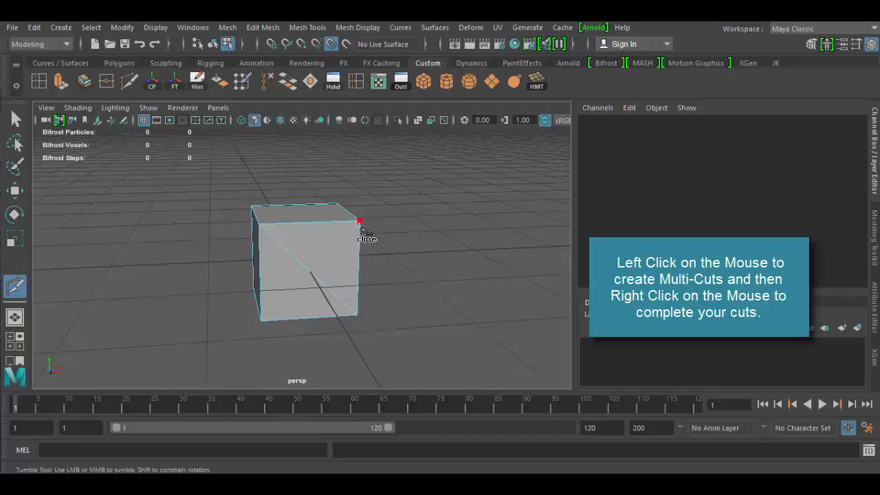
{"action": "left_click", "coordinate": [359, 221]}
{"action": "right_click", "coordinate": [262, 321]}
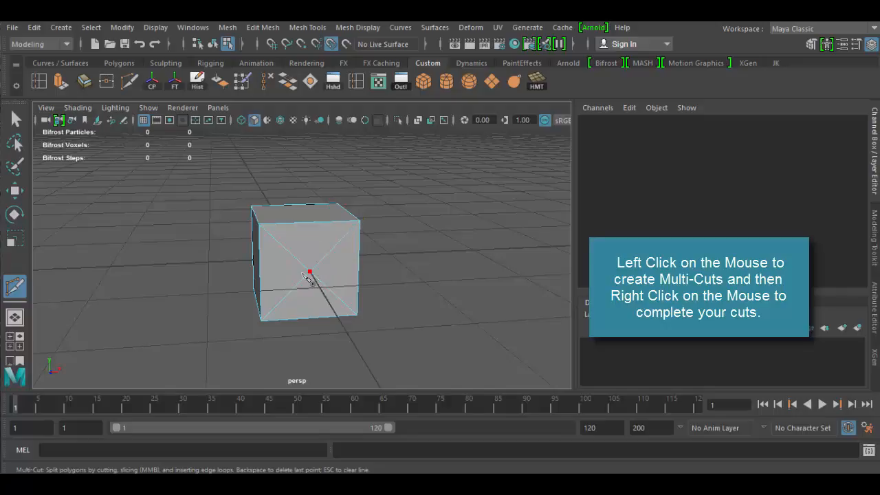
Step: On an uncut side face, make a closed four-sided Multi-Cut with one point on each of its four edges
{"action": "left_click_drag", "start_coordinate": [331, 283], "coordinate": [375, 293], "text": "alt"}
{"action": "right_click_drag", "start_coordinate": [377, 294], "coordinate": [480, 378], "text": "alt"}
{"action": "left_click_drag", "start_coordinate": [446, 368], "coordinate": [464, 343], "text": "alt"}
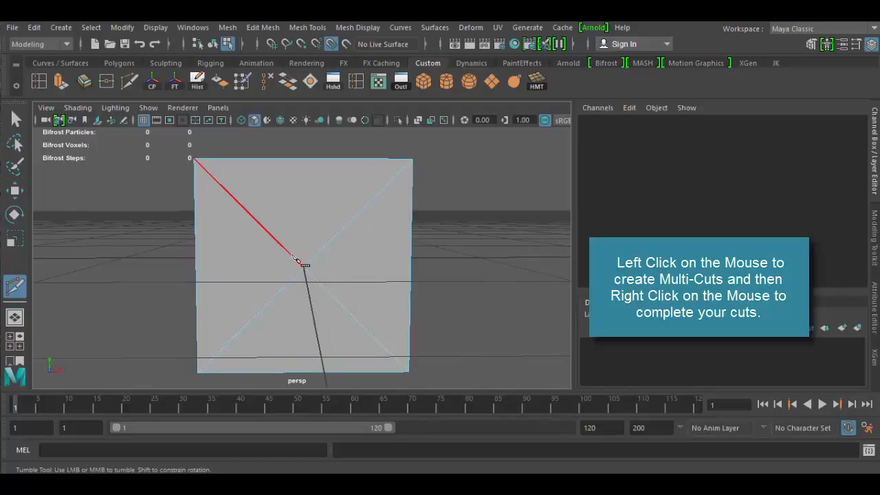
{"action": "left_click_drag", "start_coordinate": [488, 307], "coordinate": [543, 305], "text": "alt"}
{"action": "left_click_drag", "start_coordinate": [434, 308], "coordinate": [435, 321], "text": "alt"}
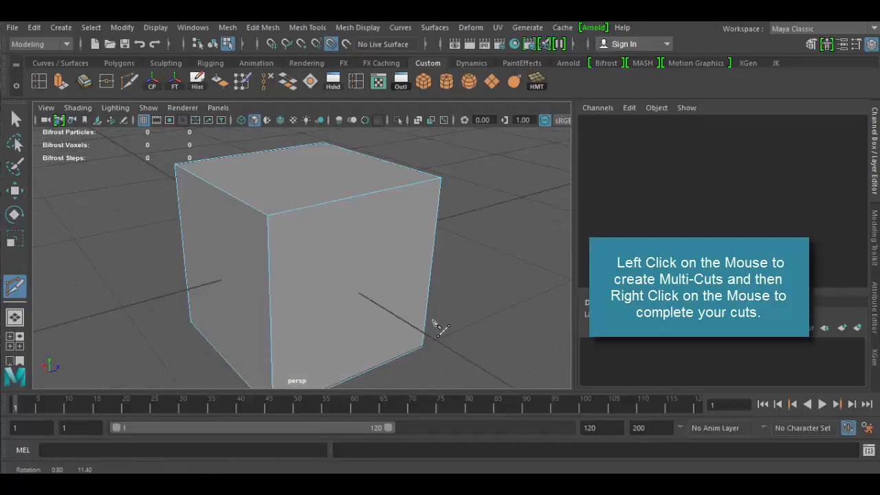
{"action": "right_click_drag", "start_coordinate": [435, 322], "coordinate": [384, 244], "text": "alt"}
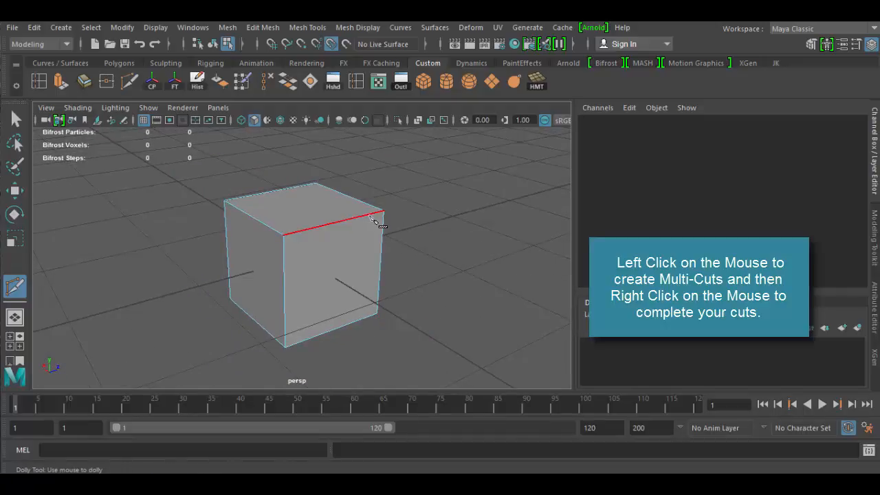
{"action": "left_click", "coordinate": [369, 214]}
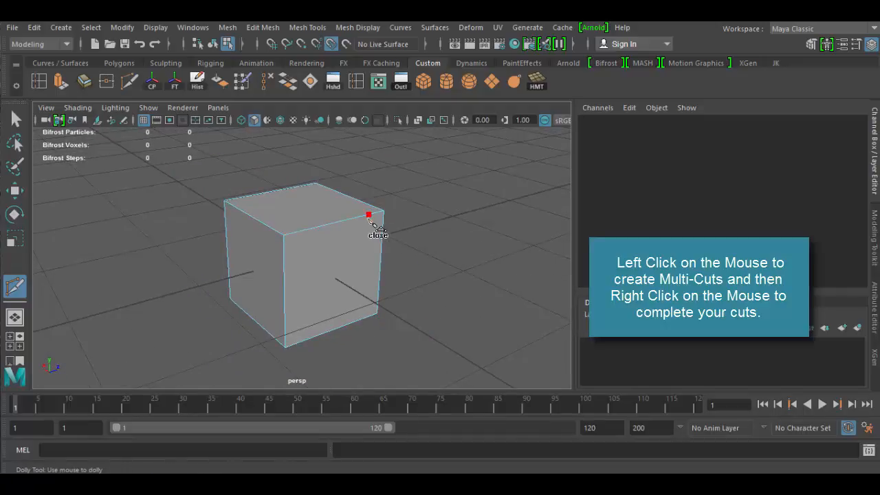
{"action": "left_click", "coordinate": [285, 304]}
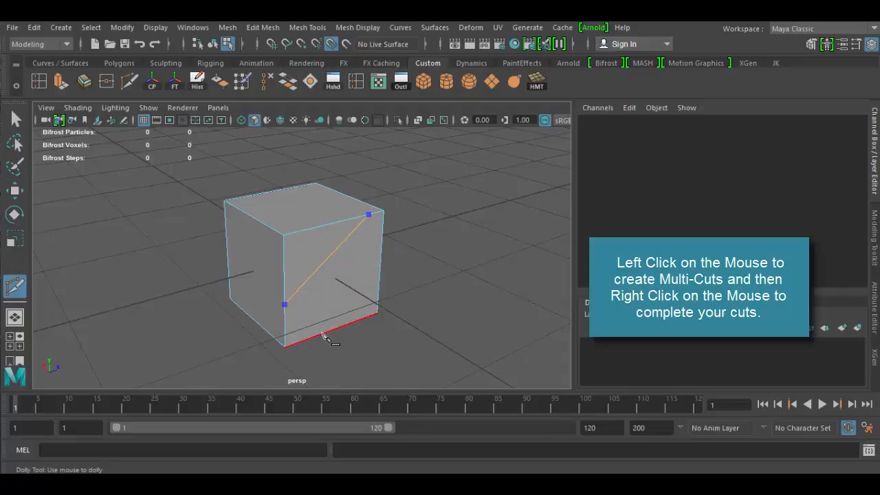
{"action": "left_click", "coordinate": [322, 335]}
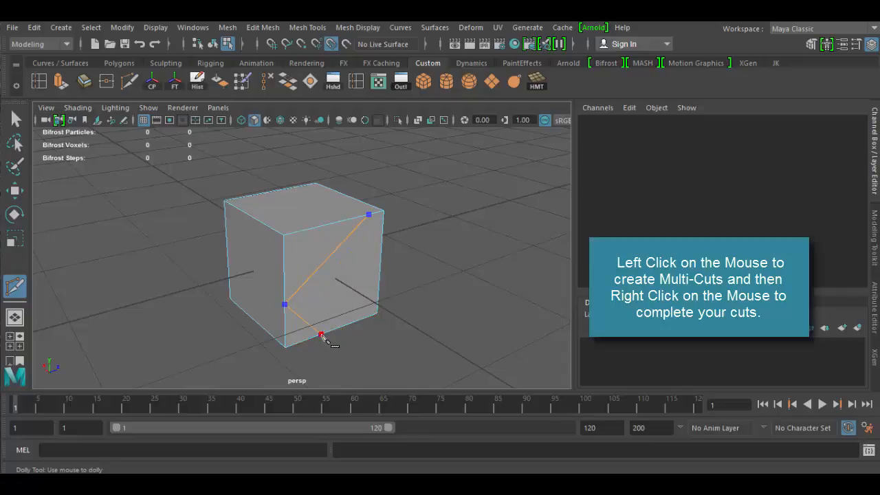
{"action": "left_click", "coordinate": [380, 274]}
{"action": "left_click", "coordinate": [369, 217]}
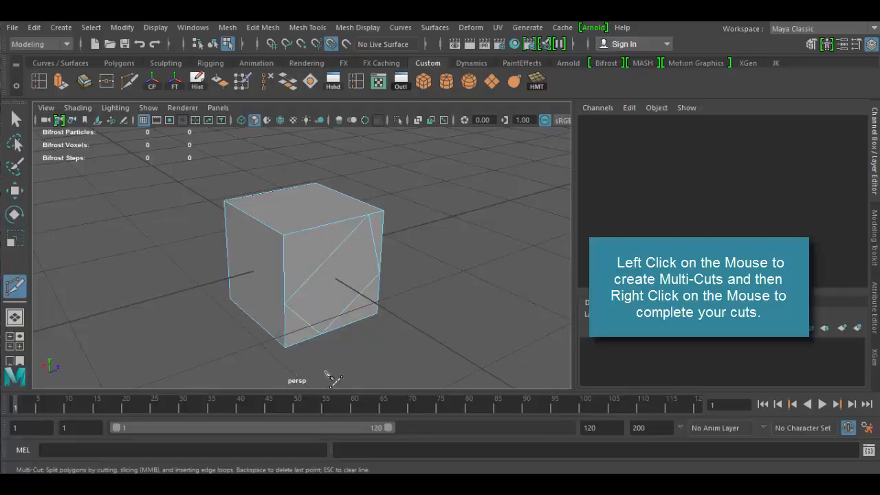
Step: Make a closed Multi-Cut running across two adjacent uncut side faces and the top face, returning to its starting point
{"action": "left_click_drag", "start_coordinate": [234, 319], "coordinate": [403, 320], "text": "alt"}
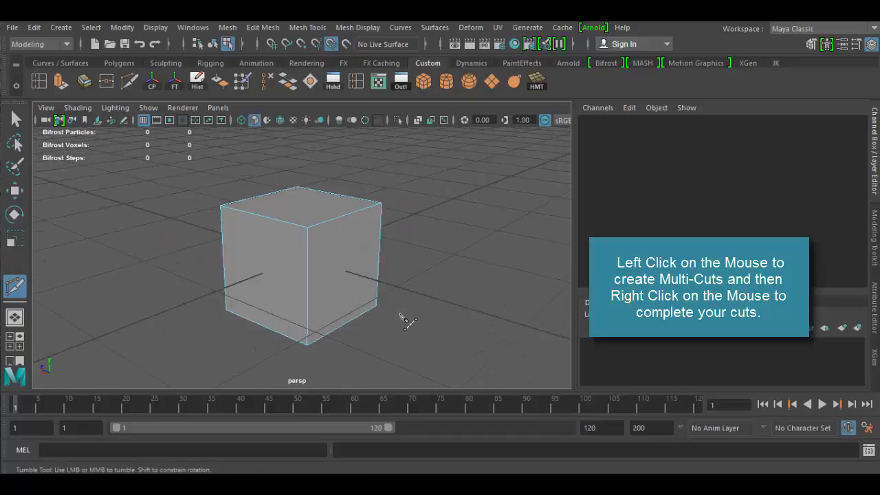
{"action": "left_click", "coordinate": [346, 215]}
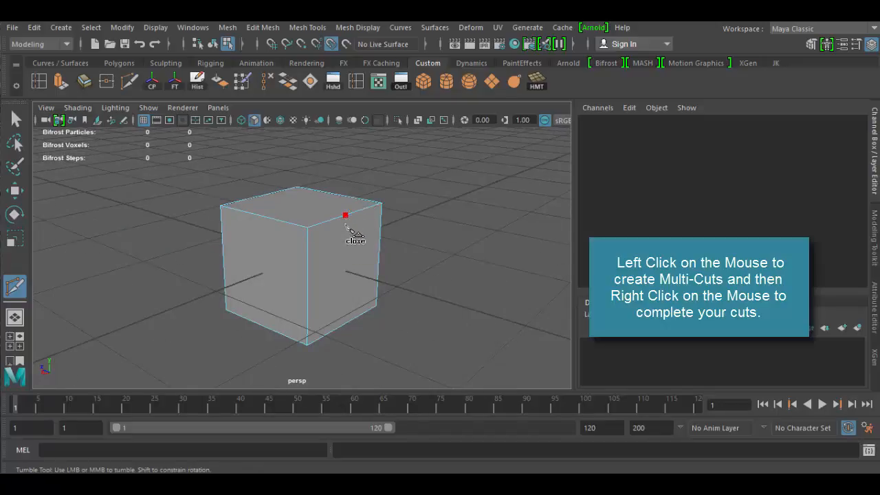
{"action": "left_click", "coordinate": [308, 284]}
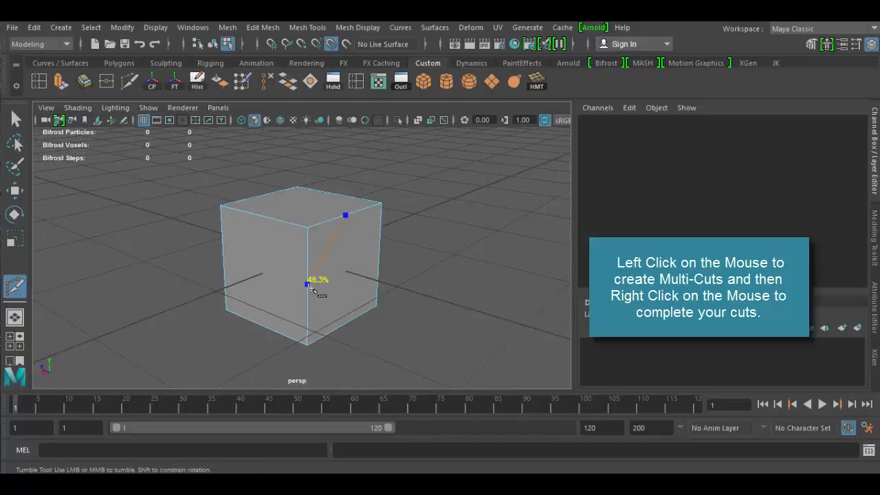
{"action": "left_click", "coordinate": [249, 320]}
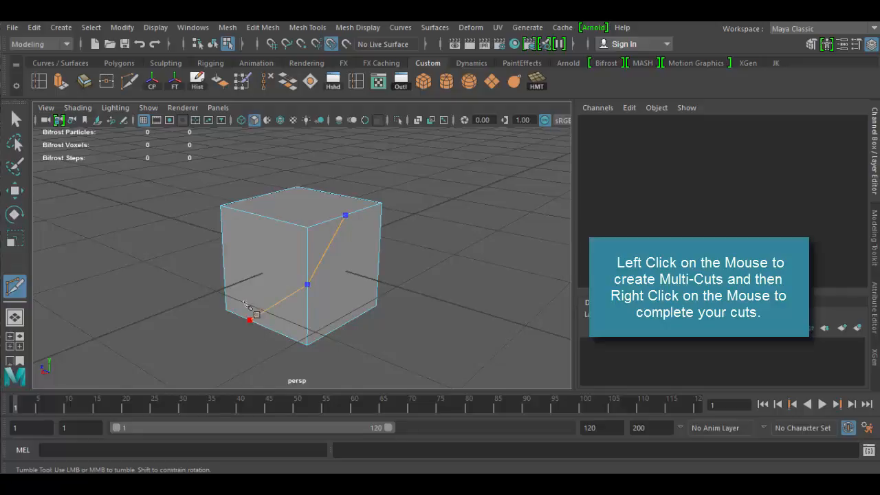
{"action": "left_click", "coordinate": [224, 254]}
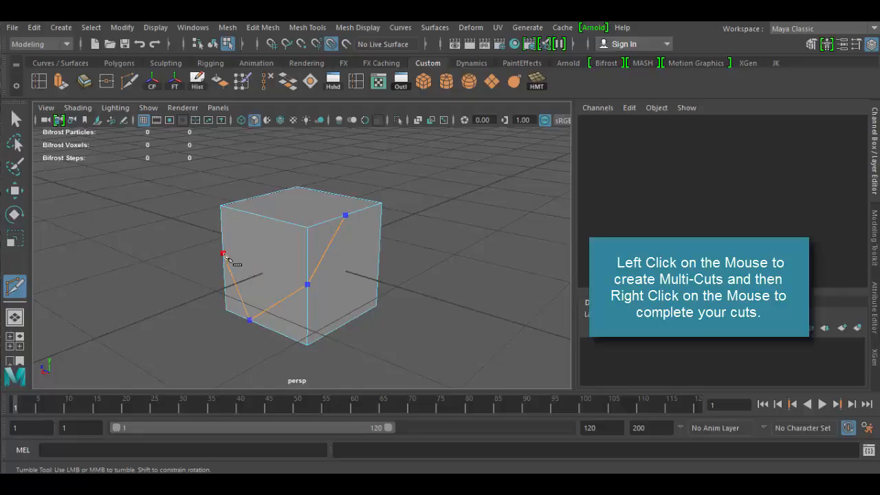
{"action": "left_click", "coordinate": [248, 213]}
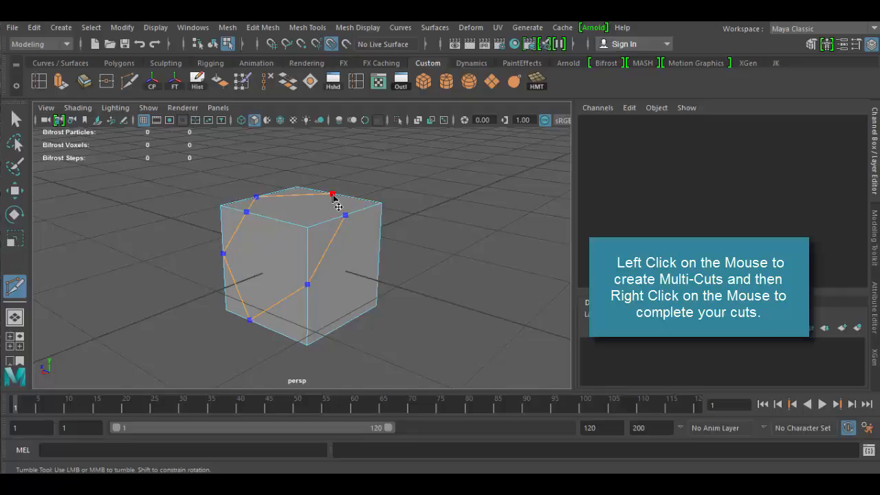
{"action": "left_click", "coordinate": [333, 194]}
{"action": "left_click", "coordinate": [345, 216]}
Step: Select the three face regions enclosed by the closed cut around the cube's shared top corner
{"action": "left_click_drag", "start_coordinate": [296, 322], "coordinate": [389, 338], "text": "alt"}
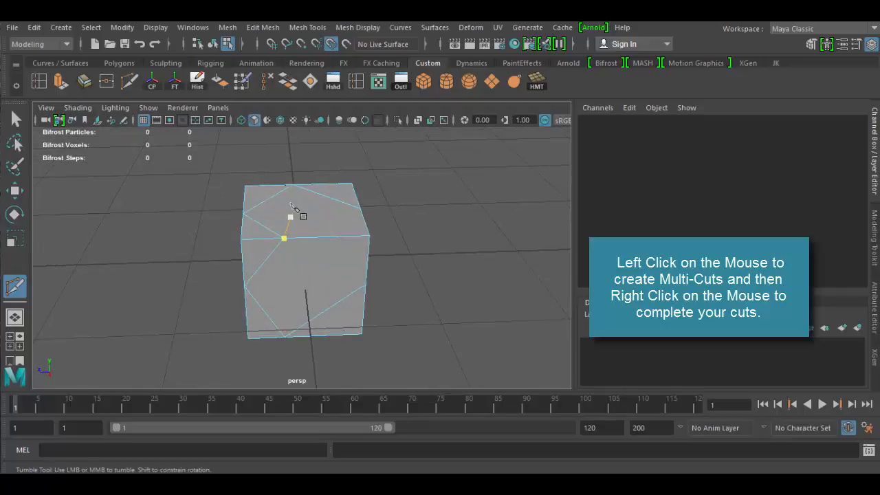
{"action": "left_click_drag", "start_coordinate": [294, 207], "coordinate": [259, 251], "text": "alt"}
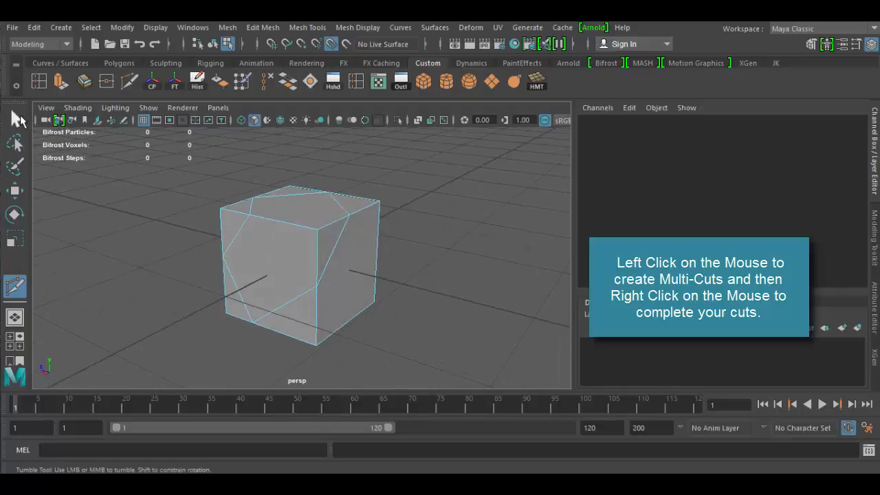
{"action": "left_click", "coordinate": [16, 118]}
{"action": "right_click", "coordinate": [286, 207]}
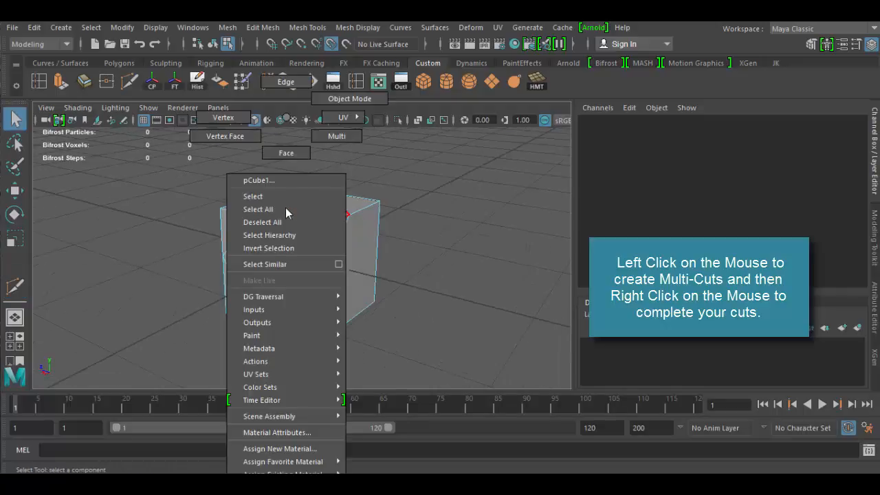
{"action": "right_click_drag", "start_coordinate": [286, 208], "coordinate": [286, 153]}
{"action": "left_click", "coordinate": [291, 198]}
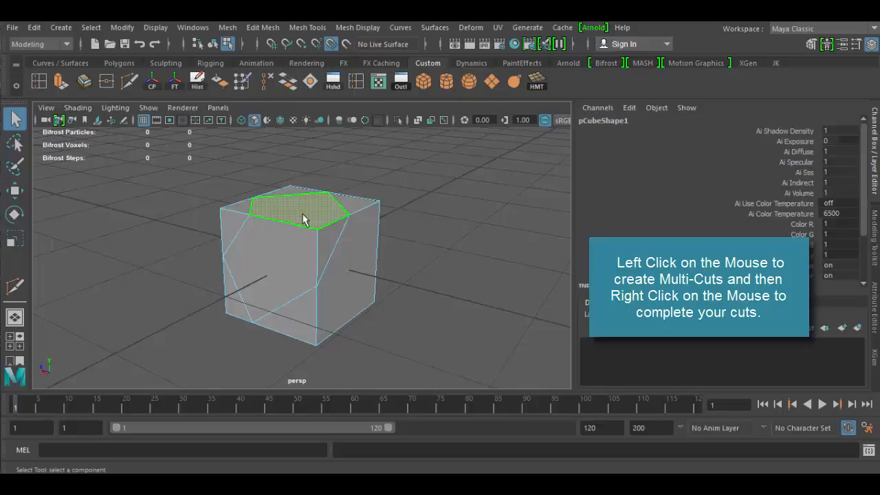
{"action": "left_click", "coordinate": [291, 268], "text": "shift"}
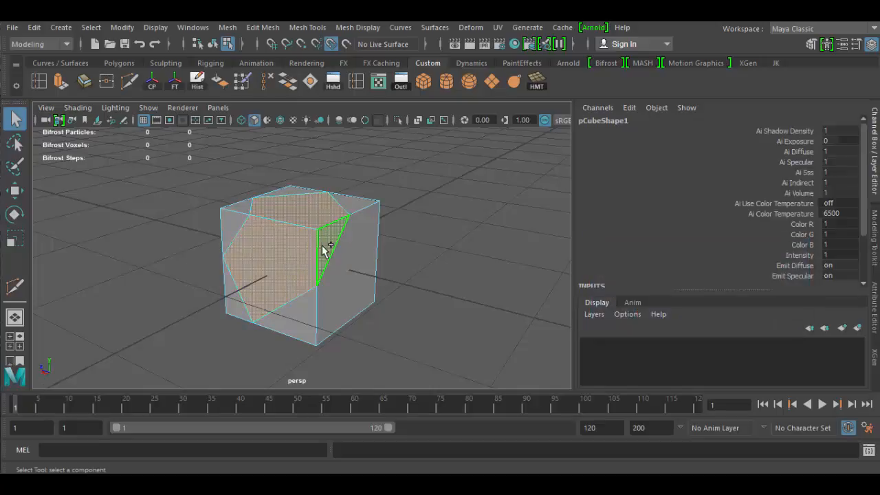
Step: Extrude the selected faces and scale them uniformly inward to form a narrow inset border
{"action": "left_click", "coordinate": [61, 81]}
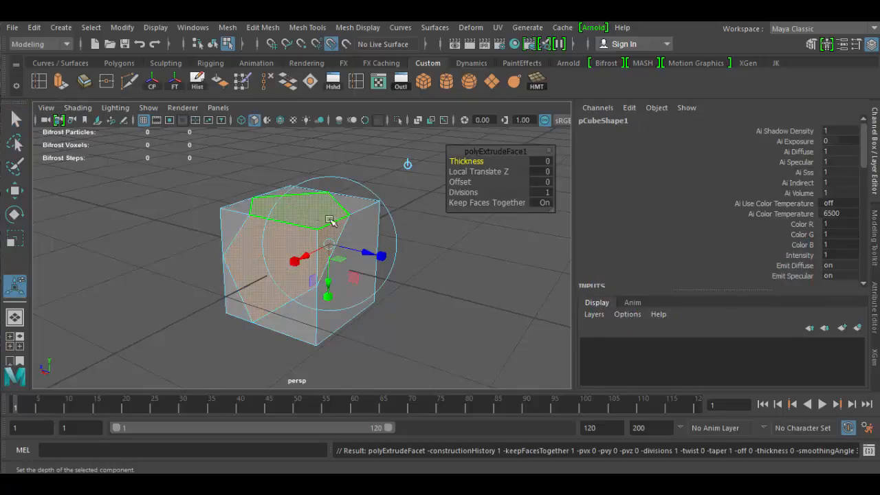
{"action": "left_click", "coordinate": [383, 255]}
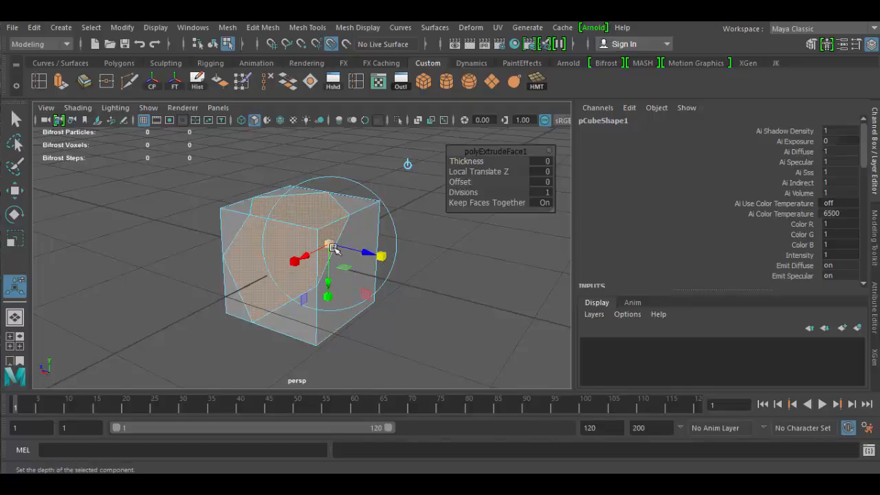
{"action": "left_click_drag", "start_coordinate": [332, 246], "coordinate": [323, 245]}
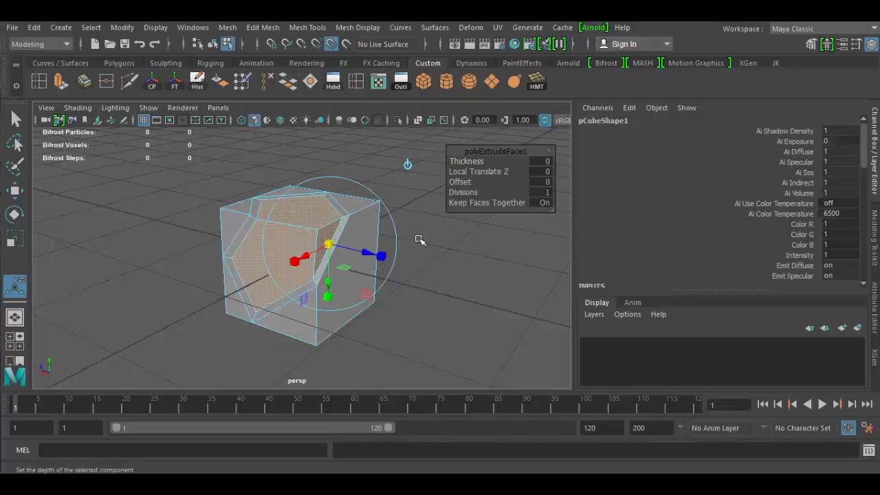
Step: Extrude the inset faces again with a Local Translate Z of 0.137 and scale them down uniformly
{"action": "left_click_drag", "start_coordinate": [420, 240], "coordinate": [362, 269]}
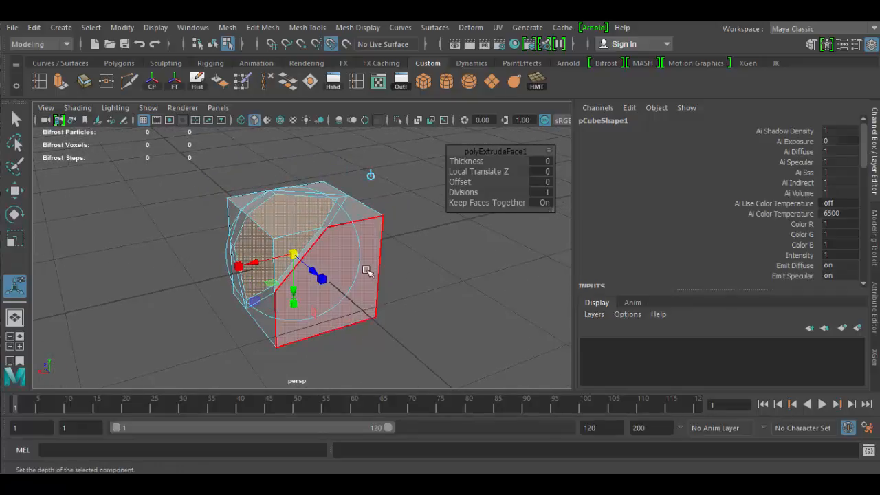
{"action": "key", "text": "ctrl+e"}
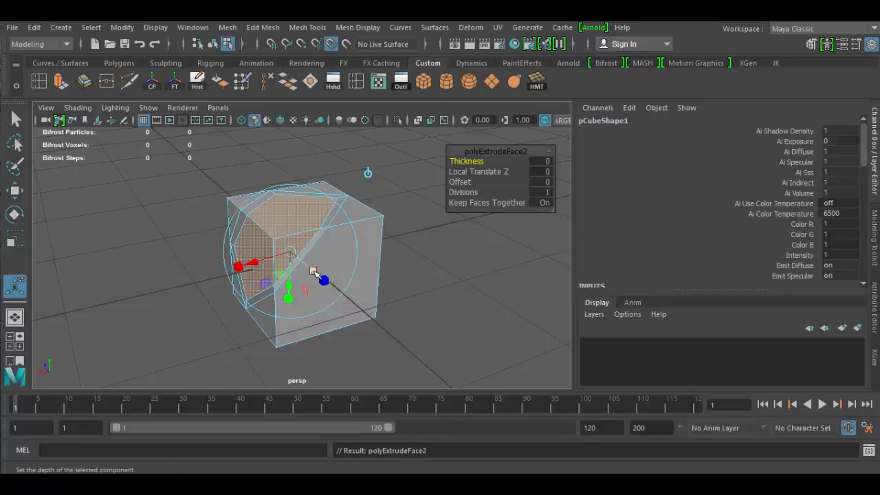
{"action": "left_click_drag", "start_coordinate": [313, 271], "coordinate": [334, 289]}
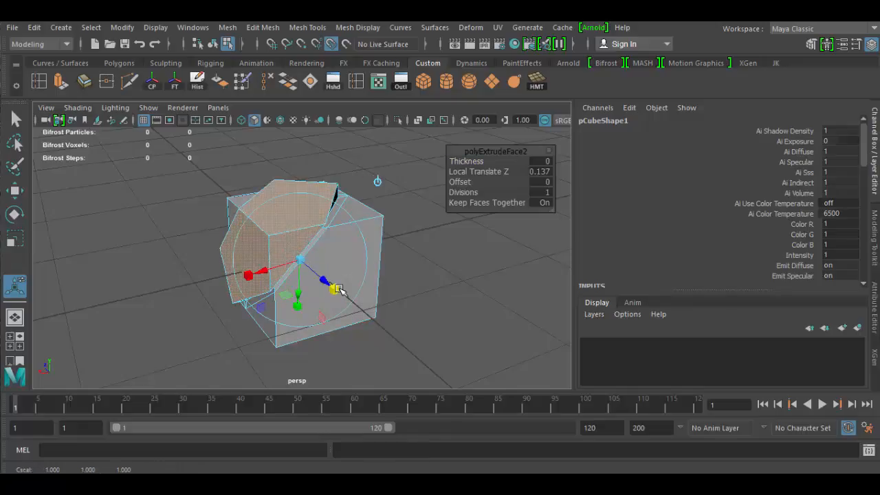
{"action": "left_click_drag", "start_coordinate": [299, 259], "coordinate": [281, 251]}
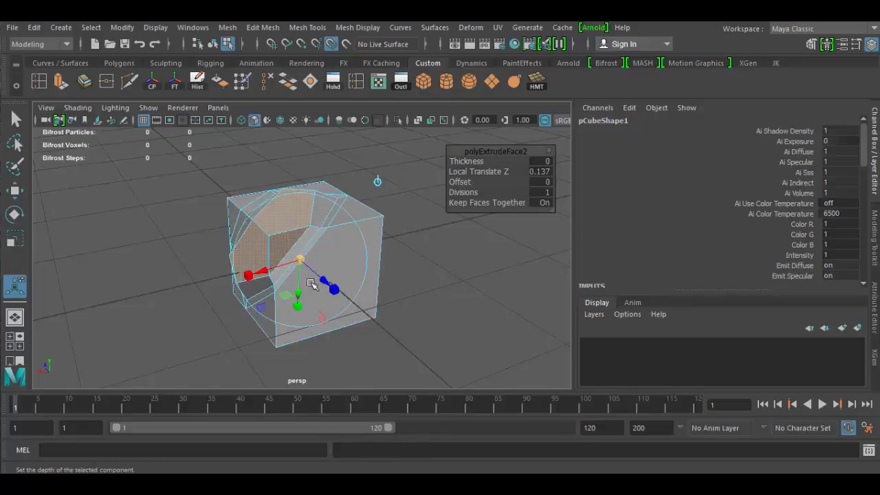
Step: Leave face selection on the extruded cube and return it to object mode
{"action": "left_click_drag", "start_coordinate": [373, 304], "coordinate": [445, 309], "text": "alt"}
{"action": "left_click_drag", "start_coordinate": [351, 301], "coordinate": [191, 306], "text": "alt"}
{"action": "right_click", "coordinate": [241, 258]}
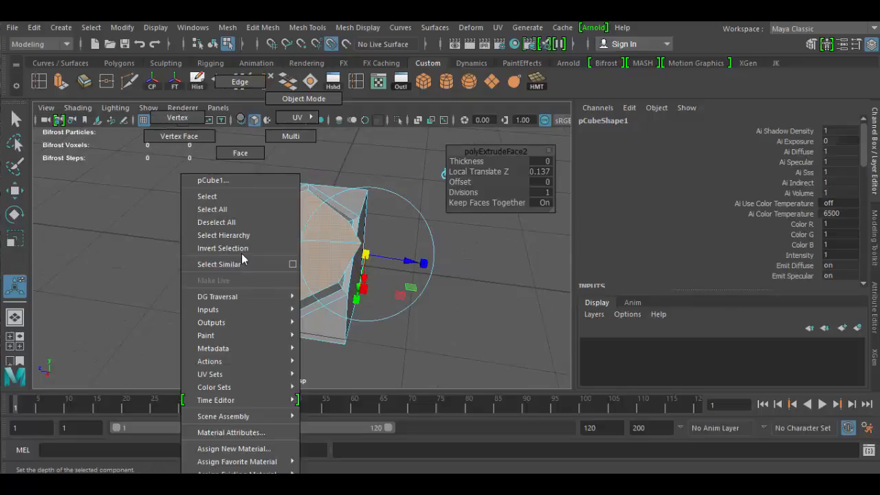
{"action": "right_click_drag", "start_coordinate": [241, 258], "coordinate": [266, 187]}
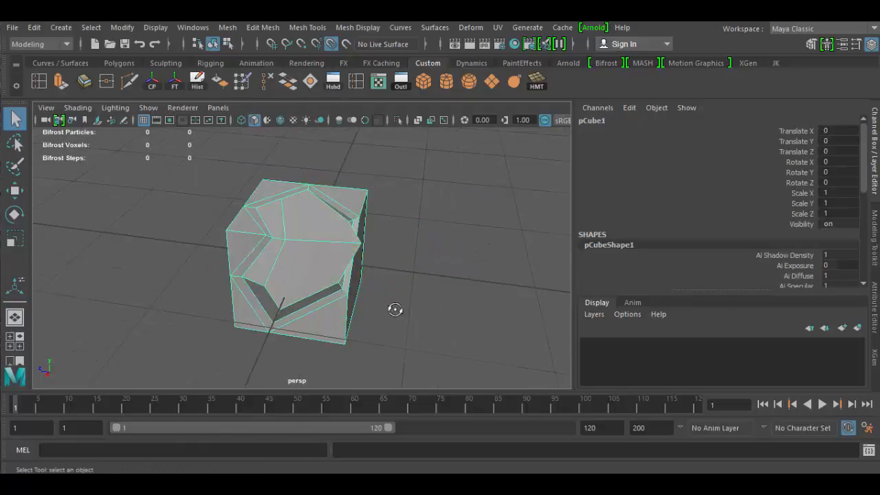
Step: Delete the cut and extruded cube and create a fresh polygon cube in its place
{"action": "mouse_move", "coordinate": [396, 309]}
{"action": "left_mouse_down", "text": "alt"}
{"action": "mouse_move", "coordinate": [287, 295]}
{"action": "mouse_move", "coordinate": [436, 314]}
{"action": "mouse_move", "coordinate": [464, 289]}
{"action": "mouse_move", "coordinate": [387, 287]}
{"action": "mouse_move", "coordinate": [391, 298]}
{"action": "mouse_move", "coordinate": [524, 297]}
{"action": "mouse_move", "coordinate": [399, 324]}
{"action": "left_mouse_up", "text": "alt"}
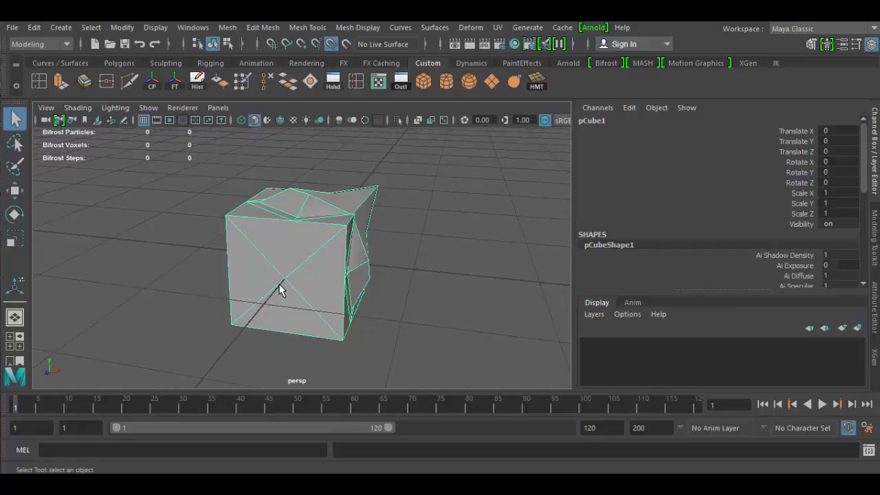
{"action": "key", "text": "Delete"}
{"action": "left_click", "coordinate": [423, 81]}
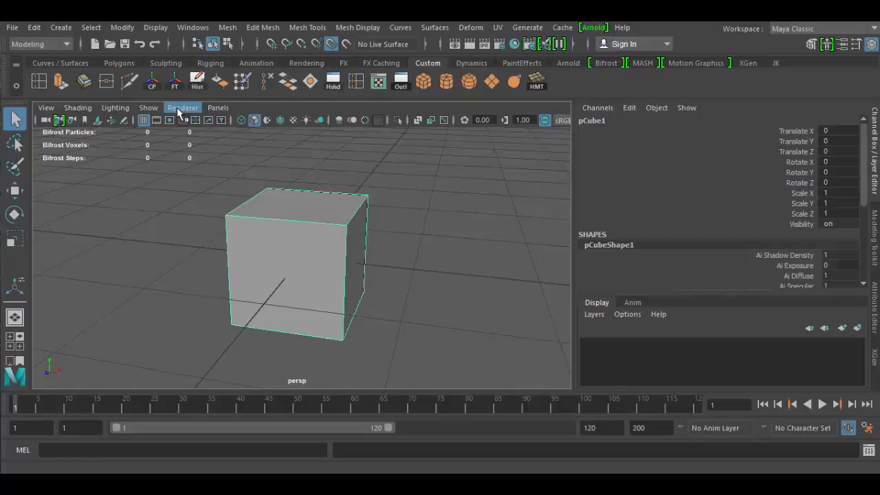
Step: Make a closed diamond-shaped Multi-Cut on the new cube's front face, with one point on each of its four edges
{"action": "left_click", "coordinate": [129, 81]}
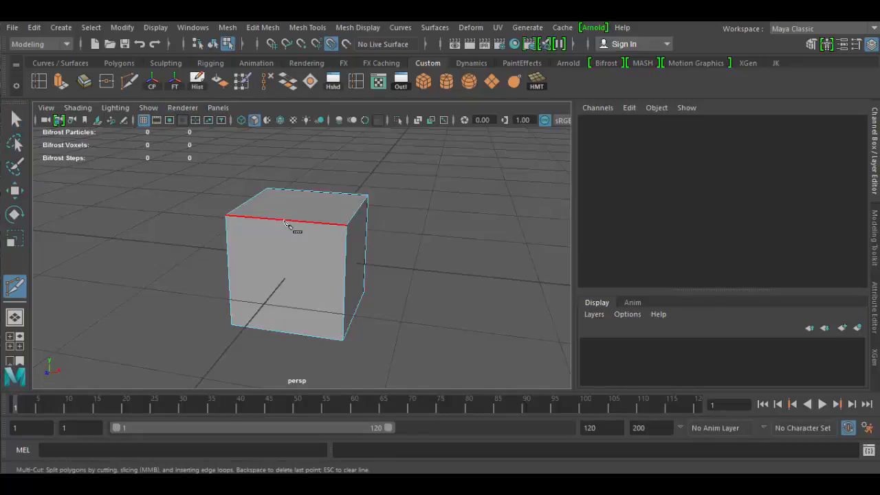
{"action": "left_click", "coordinate": [283, 220]}
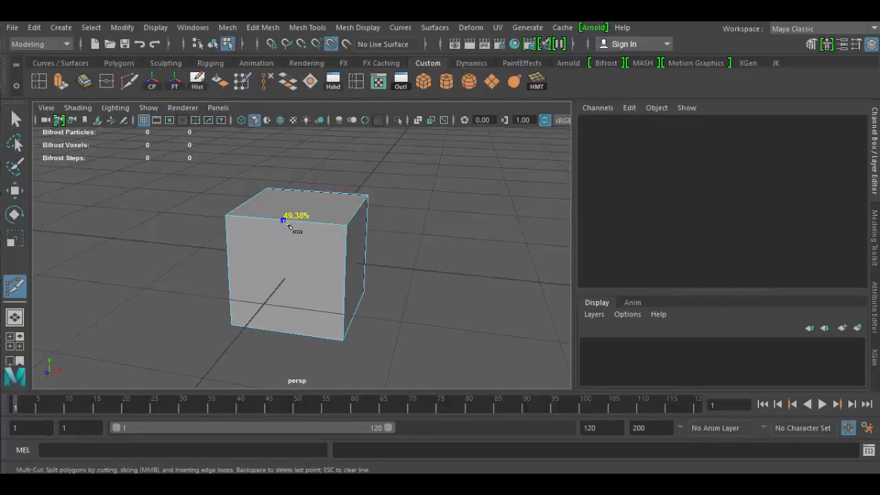
{"action": "left_click", "coordinate": [344, 266]}
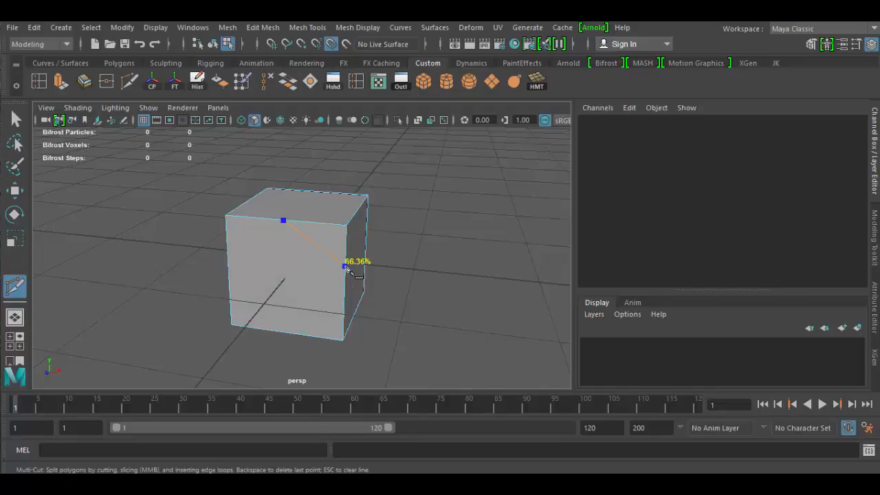
{"action": "left_click", "coordinate": [289, 333]}
{"action": "left_click", "coordinate": [228, 285]}
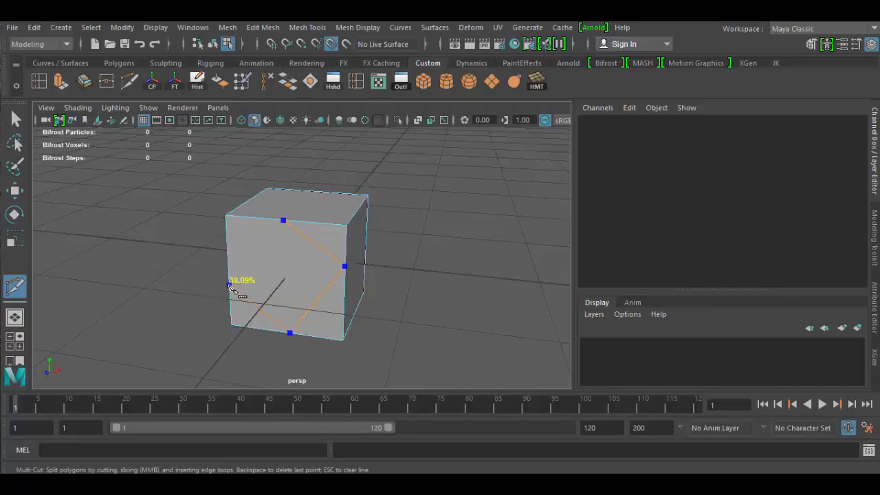
{"action": "left_click", "coordinate": [283, 222]}
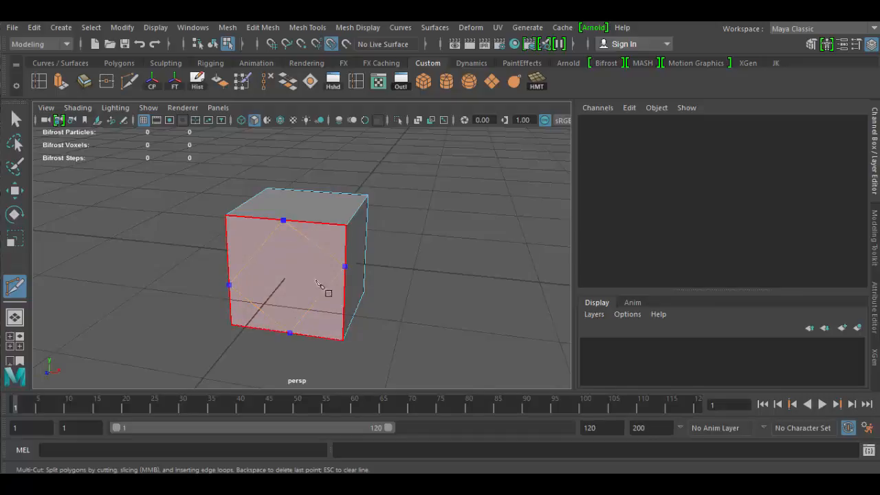
{"action": "key", "text": "Return"}
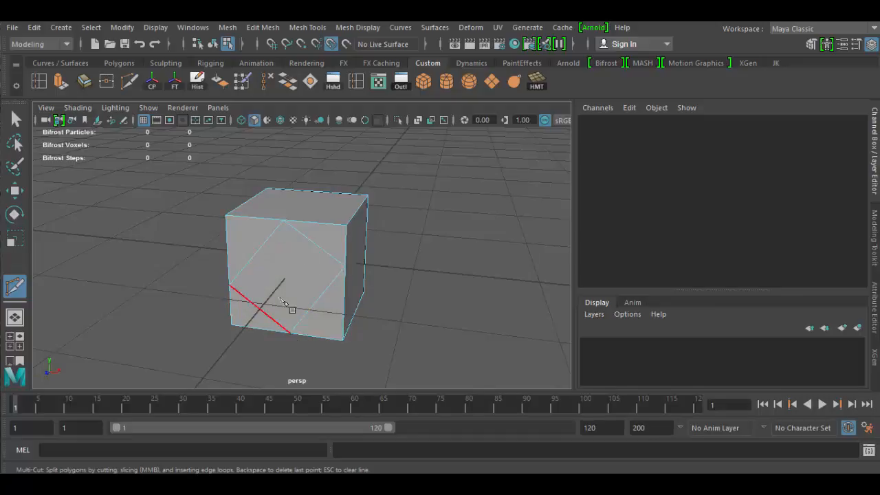
Step: Undo the diamond-shaped cut and the creation of the cube
{"action": "key", "text": "ctrl+z"}
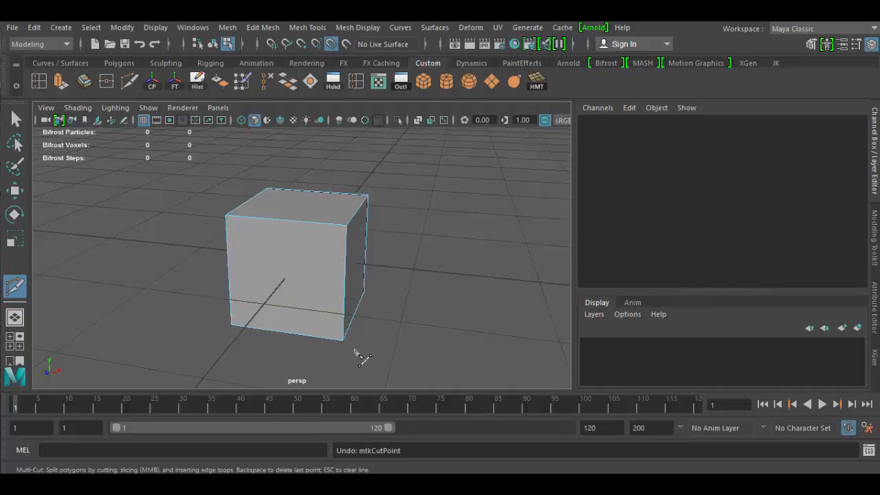
{"action": "key", "text": "ctrl+z"}
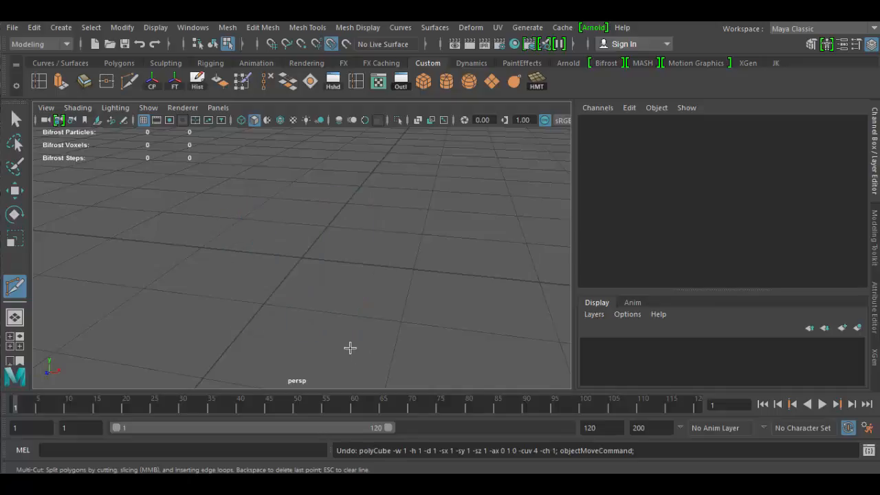
Step: Create a new polygon cube and scale it uniformly to about 3.982 in the maximized front view
{"action": "left_click", "coordinate": [424, 82]}
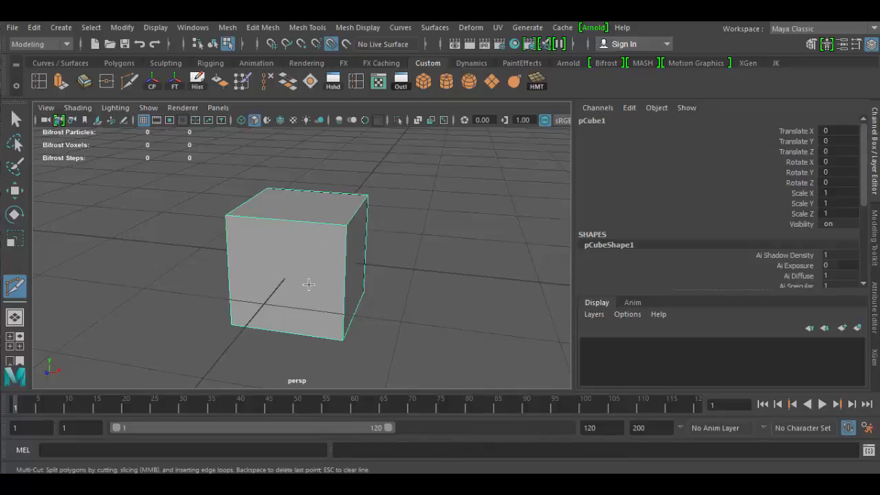
{"action": "key", "text": "r"}
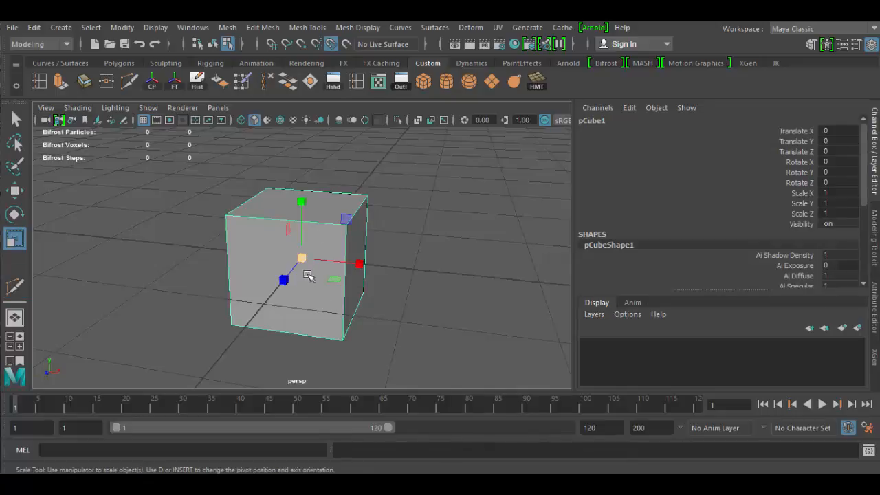
{"action": "key", "text": "space"}
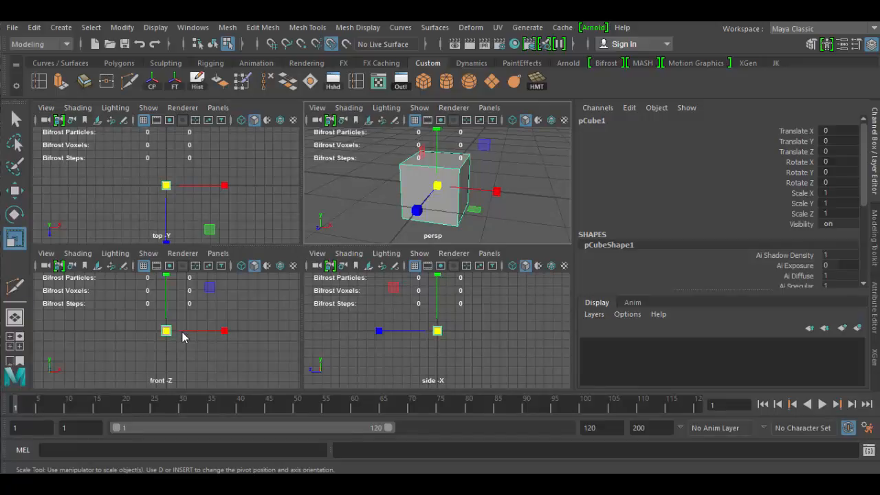
{"action": "key", "text": "space"}
{"action": "scroll", "coordinate": [308, 272], "scroll_direction": "up", "scroll_amount": 2}
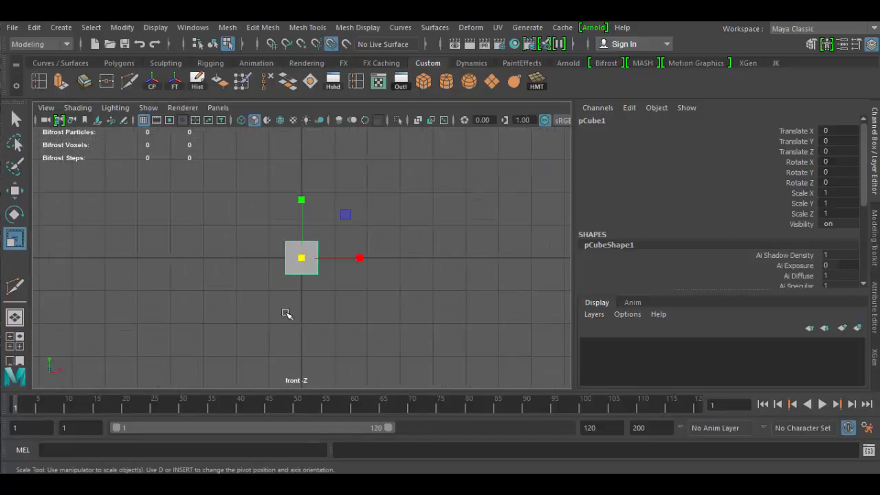
{"action": "left_click_drag", "start_coordinate": [304, 258], "coordinate": [387, 329]}
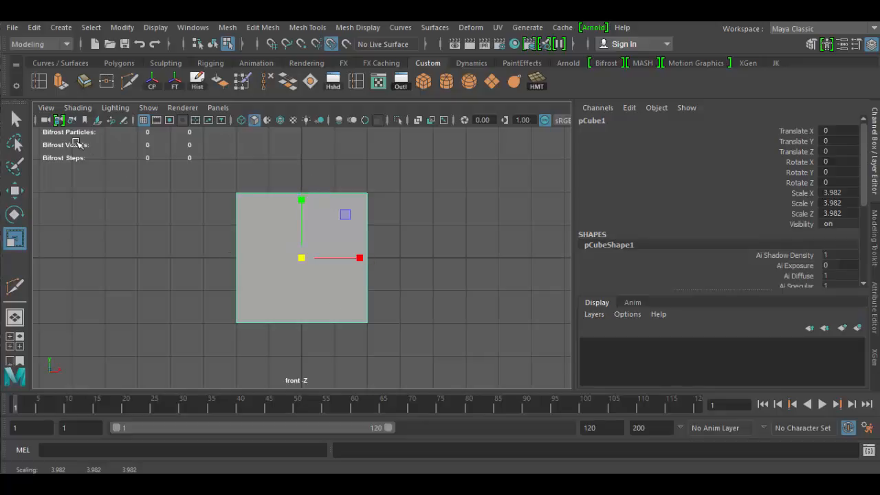
Step: Make a closed diamond-shaped Multi-Cut on the cube in the front view, placing its points near the four edge midpoints on the grid lines
{"action": "left_click", "coordinate": [129, 81]}
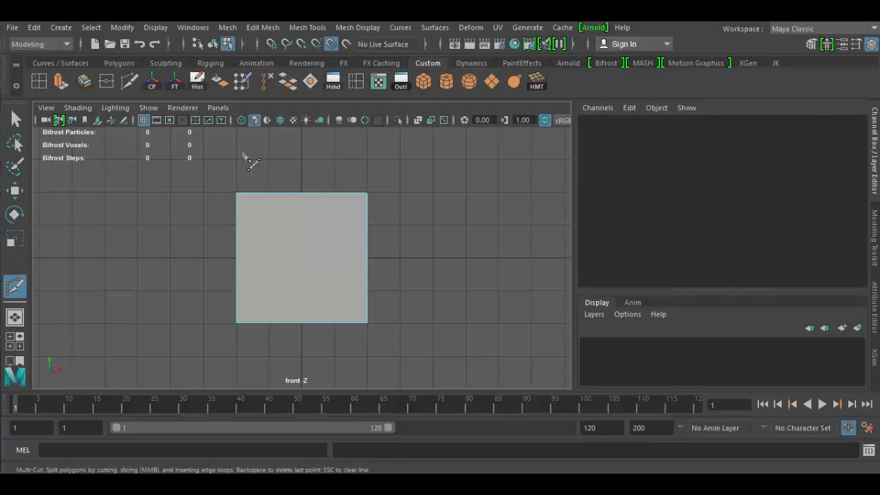
{"action": "left_click", "coordinate": [300, 194]}
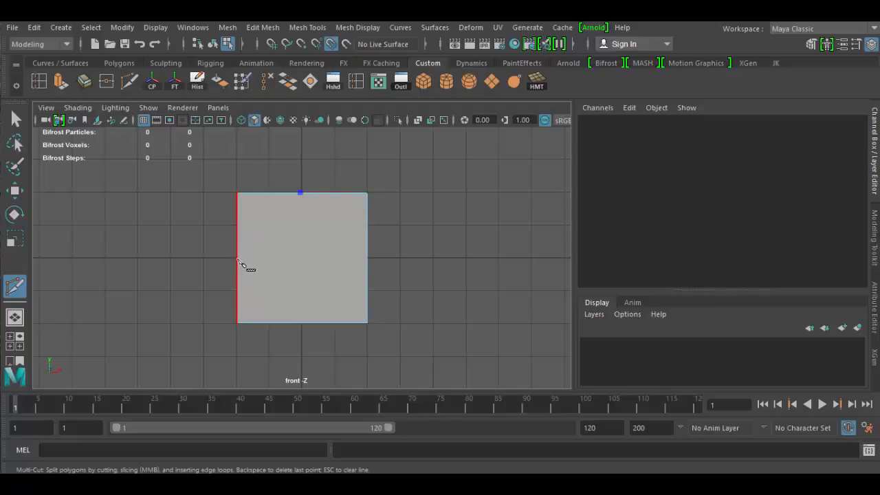
{"action": "left_click", "coordinate": [237, 258]}
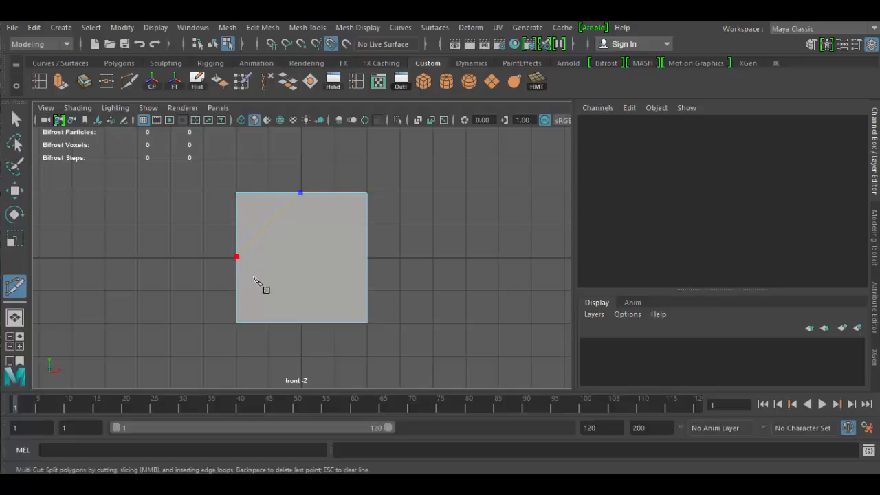
{"action": "left_click", "coordinate": [302, 324]}
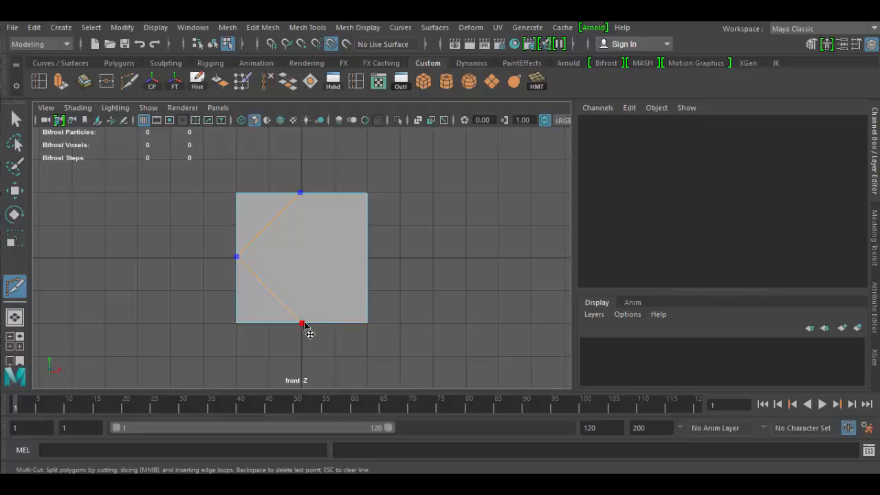
{"action": "left_click", "coordinate": [367, 259]}
{"action": "left_click", "coordinate": [307, 196]}
Step: Move the cut vertex at the middle of the cube's upper edge along X and snap it to the grid's vertical centre line
{"action": "left_click", "coordinate": [16, 119]}
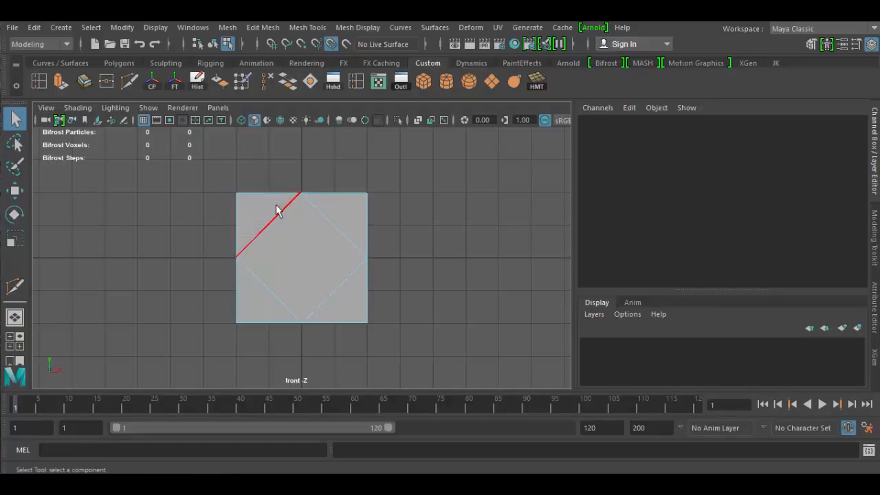
{"action": "right_click_drag", "start_coordinate": [278, 205], "coordinate": [227, 121]}
{"action": "left_click_drag", "start_coordinate": [318, 214], "coordinate": [318, 216]}
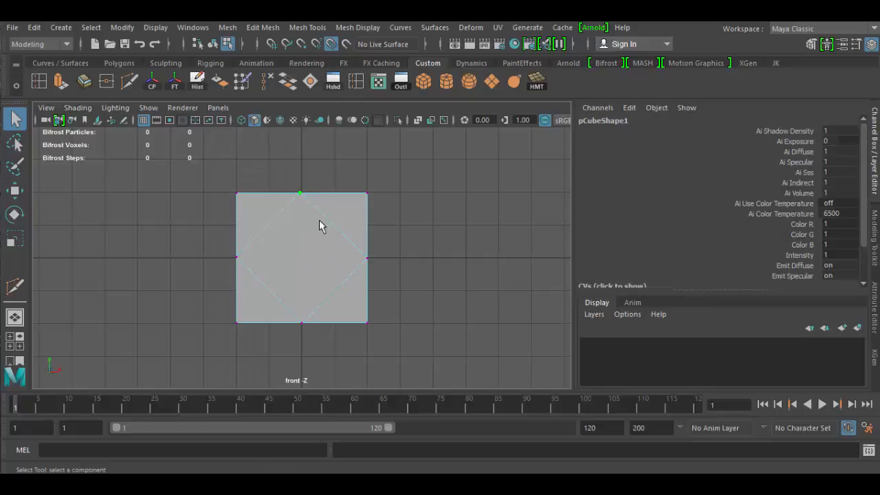
{"action": "key", "text": "w"}
{"action": "left_click_drag", "start_coordinate": [361, 193], "coordinate": [365, 195]}
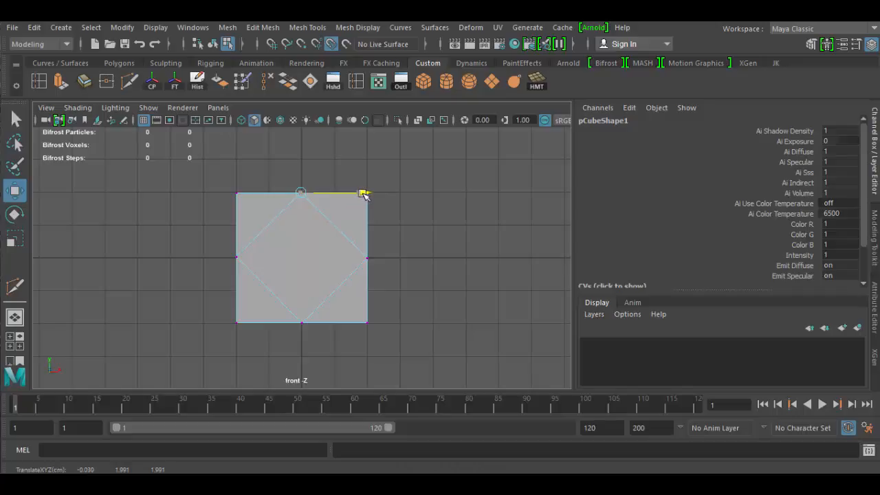
{"action": "left_click_drag", "start_coordinate": [361, 193], "coordinate": [379, 193]}
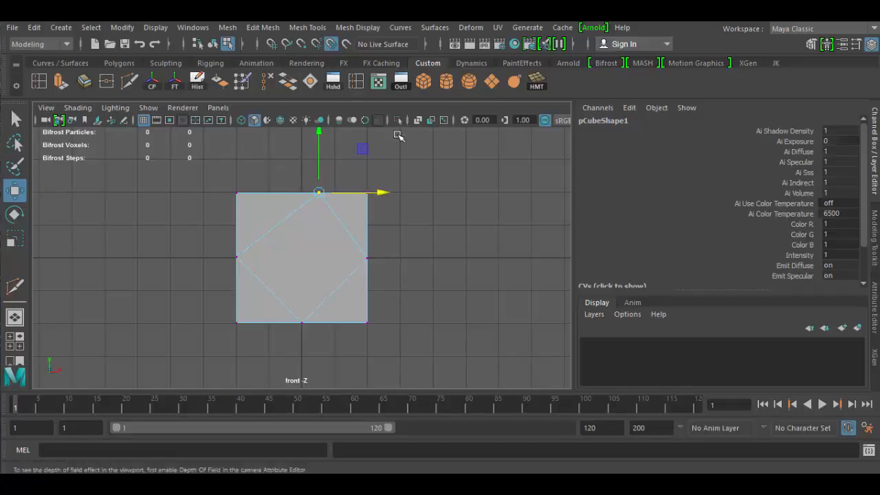
{"action": "left_click_drag", "start_coordinate": [385, 196], "coordinate": [306, 188]}
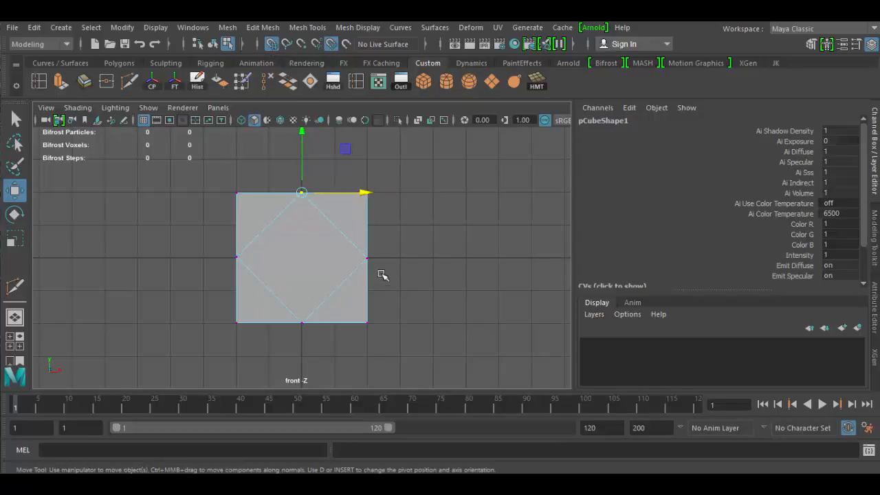
Step: Grid-snap the diamond's right, bottom and left vertices to the centre lines, and return the cube to object mode
{"action": "left_click_drag", "start_coordinate": [390, 286], "coordinate": [346, 245]}
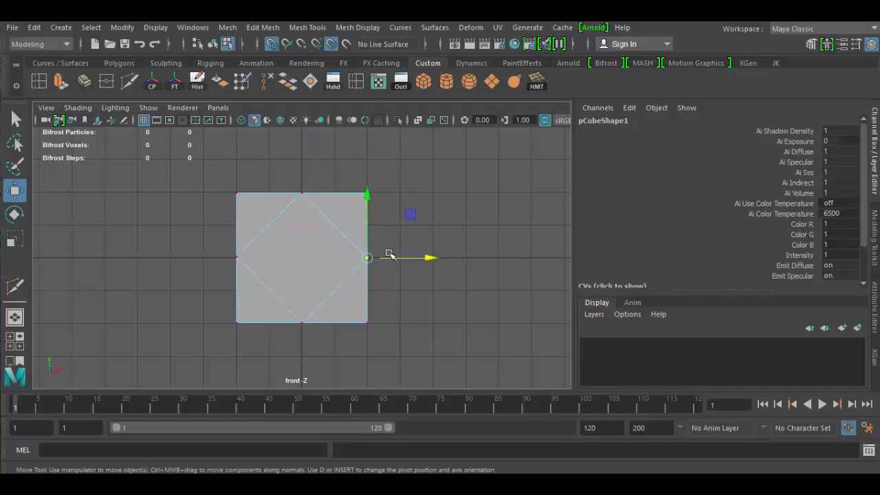
{"action": "left_click_drag", "start_coordinate": [369, 195], "coordinate": [369, 257]}
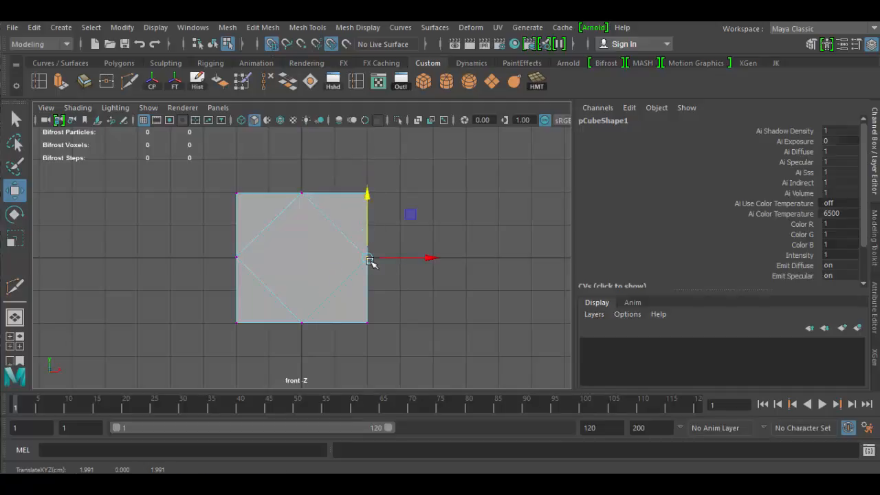
{"action": "left_click_drag", "start_coordinate": [320, 349], "coordinate": [279, 317]}
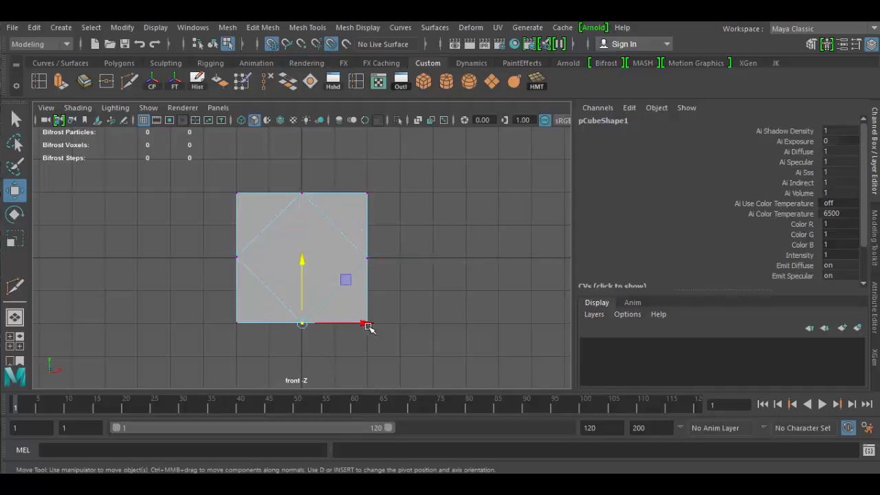
{"action": "left_click_drag", "start_coordinate": [369, 328], "coordinate": [303, 328]}
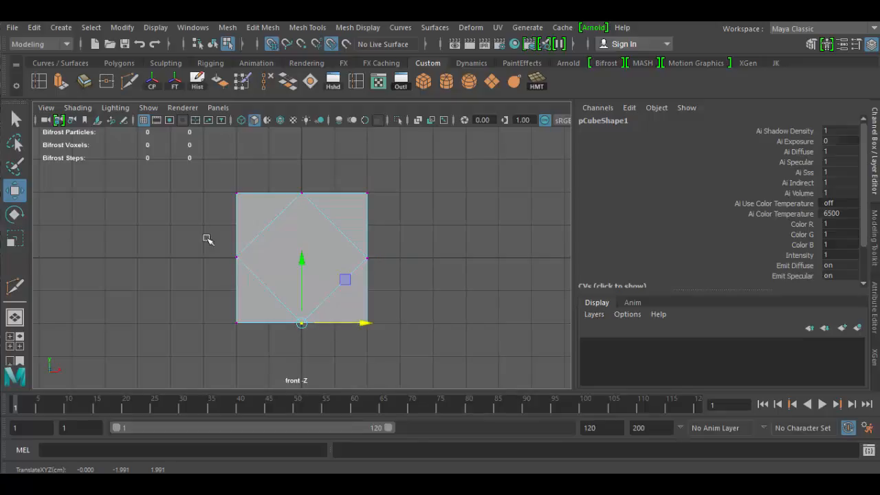
{"action": "left_click_drag", "start_coordinate": [203, 228], "coordinate": [242, 281]}
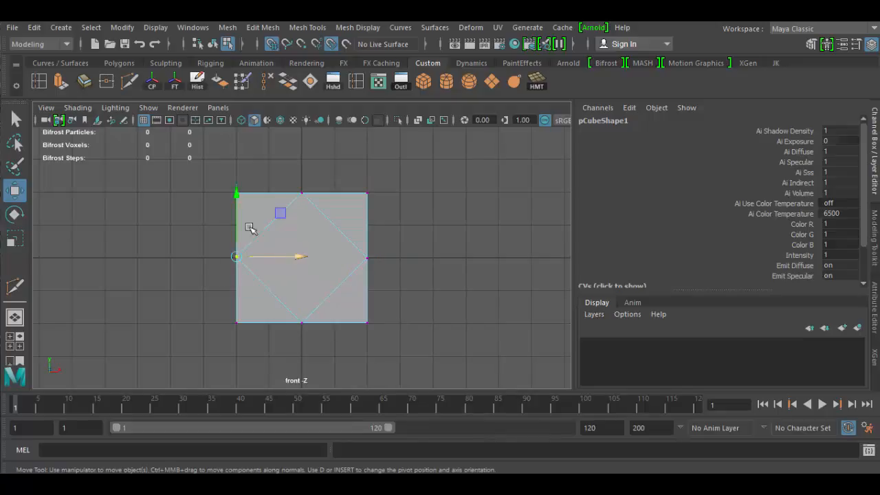
{"action": "left_click", "coordinate": [236, 201]}
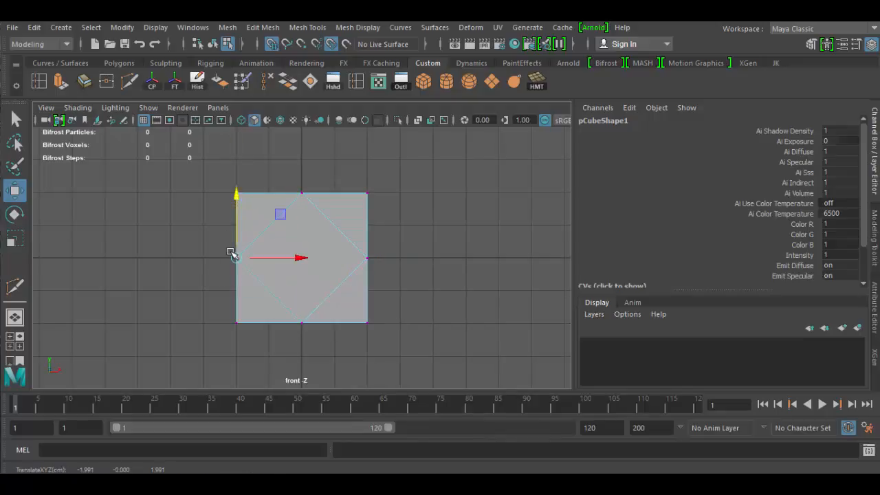
{"action": "left_click", "coordinate": [15, 119]}
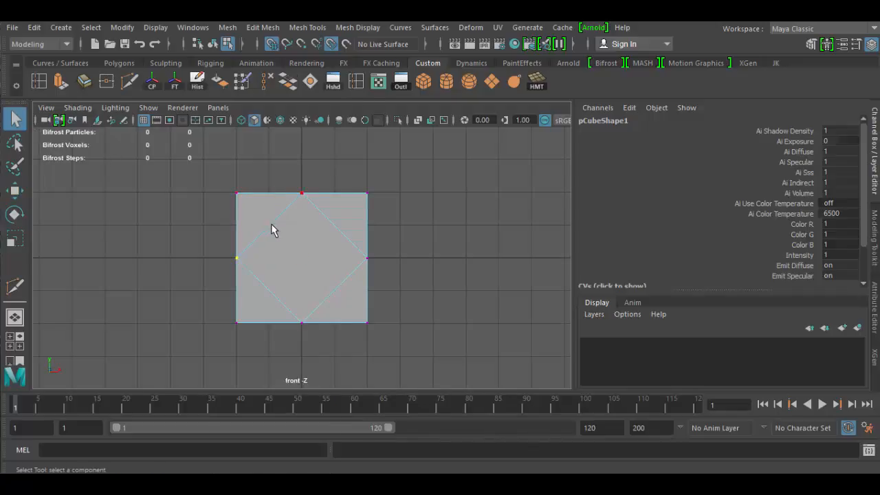
{"action": "right_click_drag", "start_coordinate": [273, 141], "coordinate": [313, 101]}
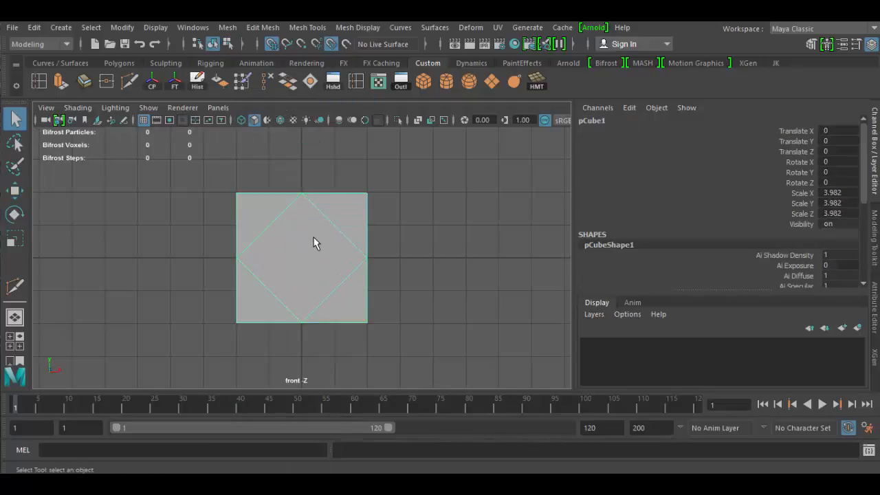
Step: Make an irregular closed Multi-Cut across the front face, with points on the diamond's edges and the cube's left, right and upper edges
{"action": "left_click", "coordinate": [129, 81]}
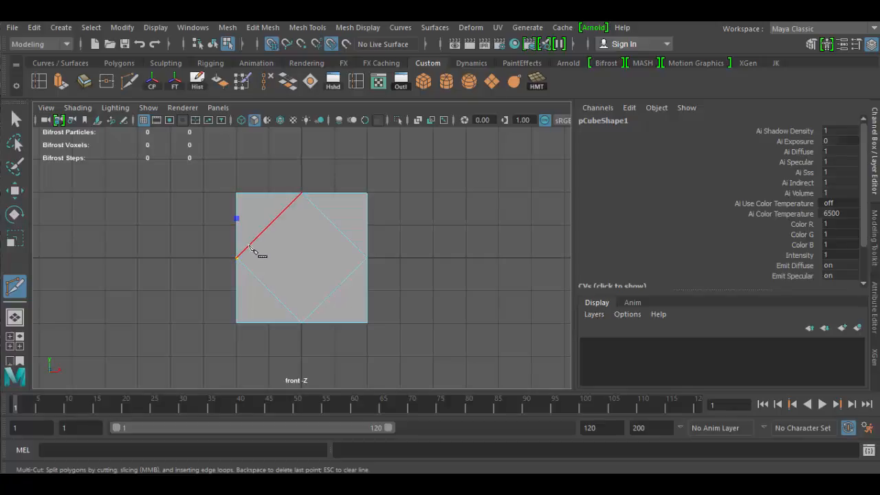
{"action": "left_click", "coordinate": [251, 243]}
{"action": "left_click", "coordinate": [329, 297]}
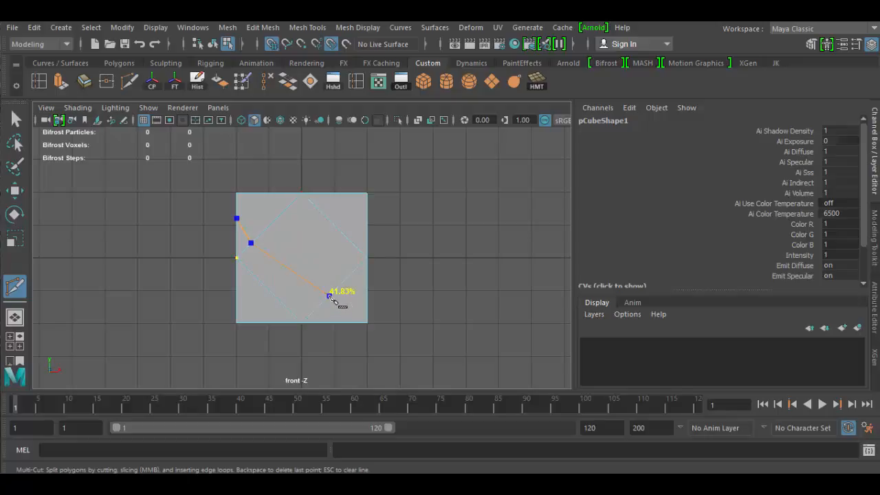
{"action": "left_click", "coordinate": [367, 294]}
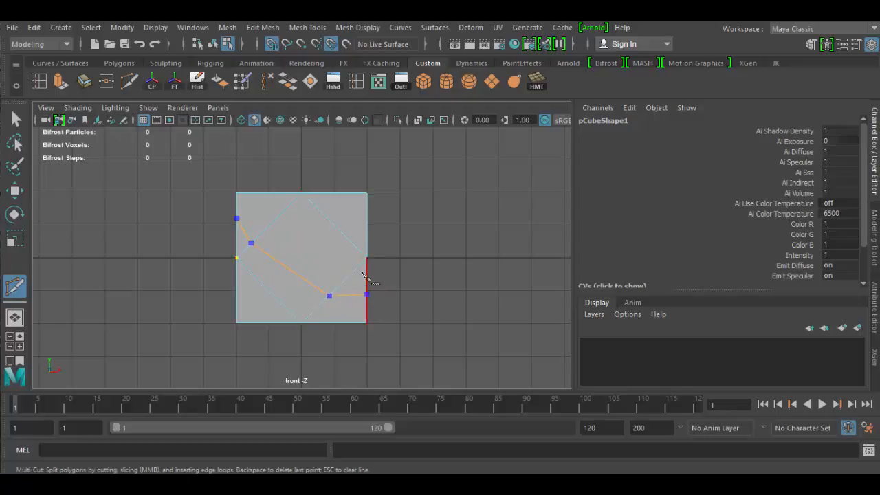
{"action": "left_click", "coordinate": [358, 266]}
{"action": "left_click", "coordinate": [339, 230]}
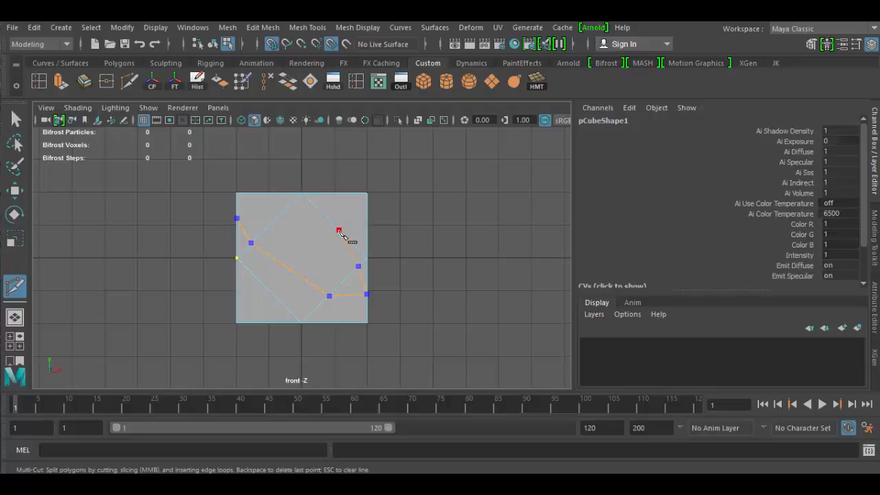
{"action": "left_click", "coordinate": [282, 211]}
{"action": "left_click", "coordinate": [271, 192]}
{"action": "left_click", "coordinate": [240, 224]}
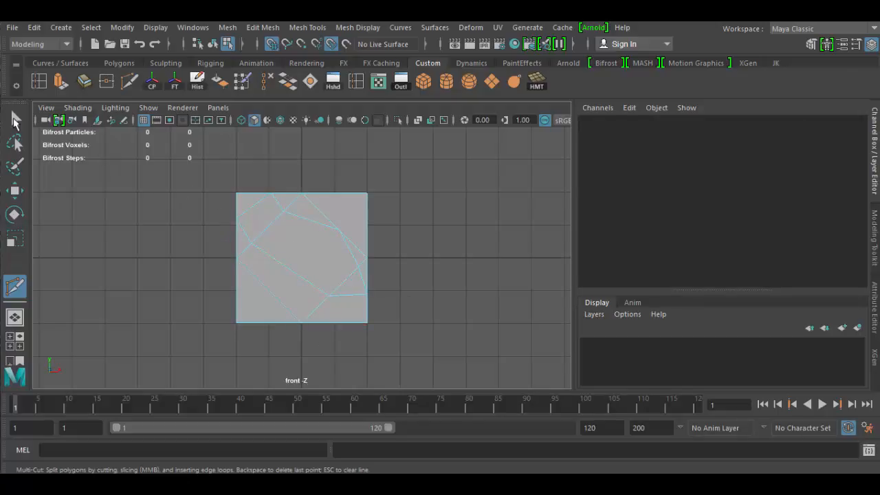
{"action": "key", "text": "q"}
Step: Grid-snap the new upper-edge vertex to X -1 and the new left-edge vertex to Y 1
{"action": "right_click_drag", "start_coordinate": [273, 197], "coordinate": [248, 169]}
{"action": "left_click_drag", "start_coordinate": [271, 196], "coordinate": [272, 198]}
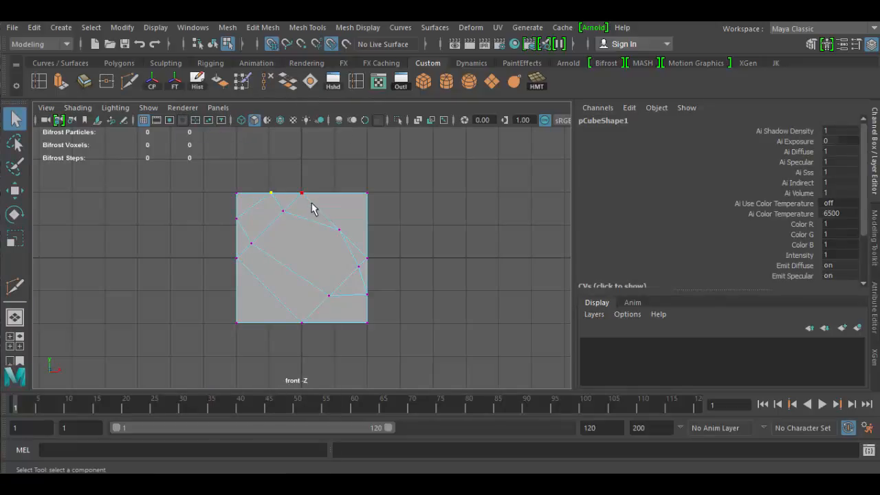
{"action": "key", "text": "w"}
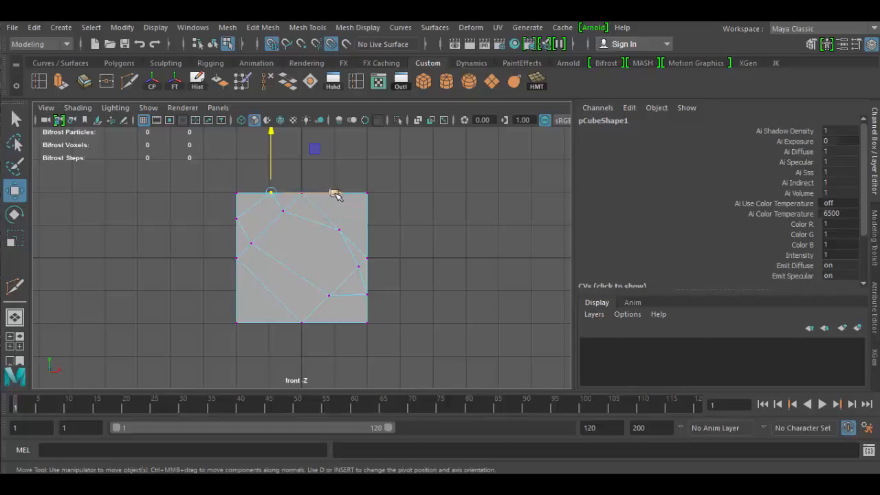
{"action": "left_click_drag", "start_coordinate": [334, 193], "coordinate": [265, 189]}
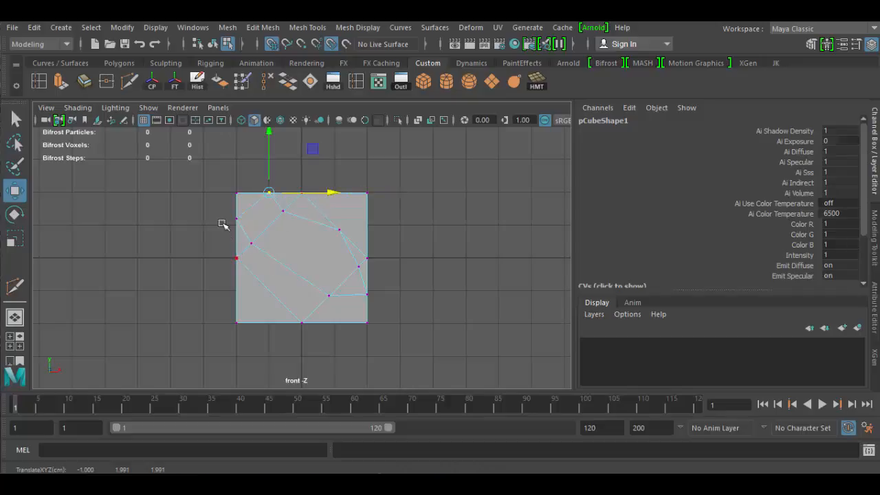
{"action": "left_click_drag", "start_coordinate": [219, 212], "coordinate": [237, 232]}
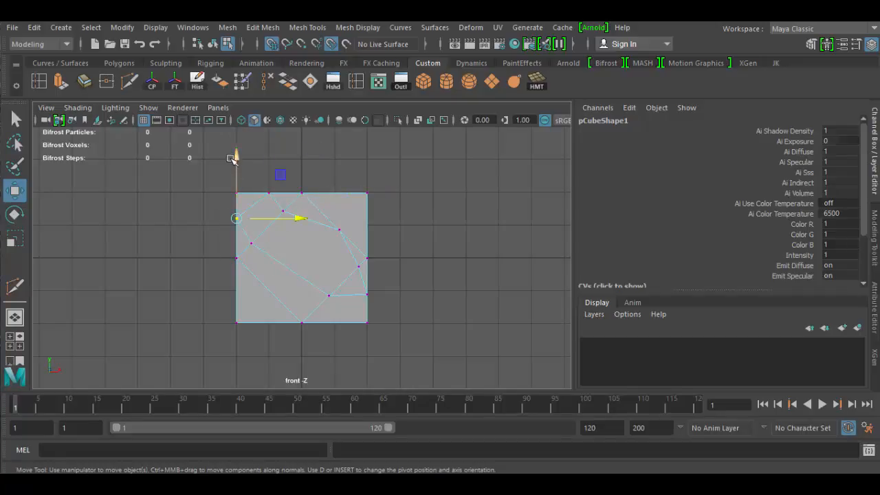
{"action": "left_click_drag", "start_coordinate": [234, 154], "coordinate": [232, 228]}
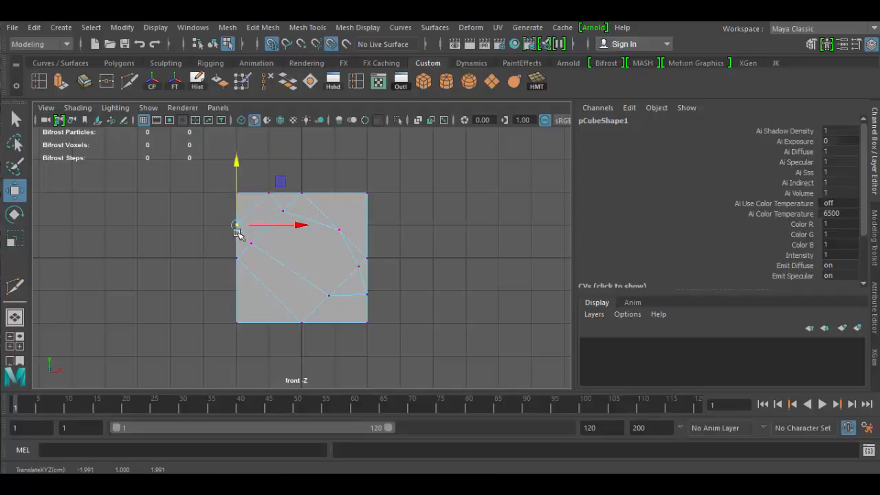
Step: Grid-snap the inner left cut vertex to X -1, Y 0, and the inner lower-right cut vertex to Y -1
{"action": "left_click_drag", "start_coordinate": [297, 273], "coordinate": [245, 234]}
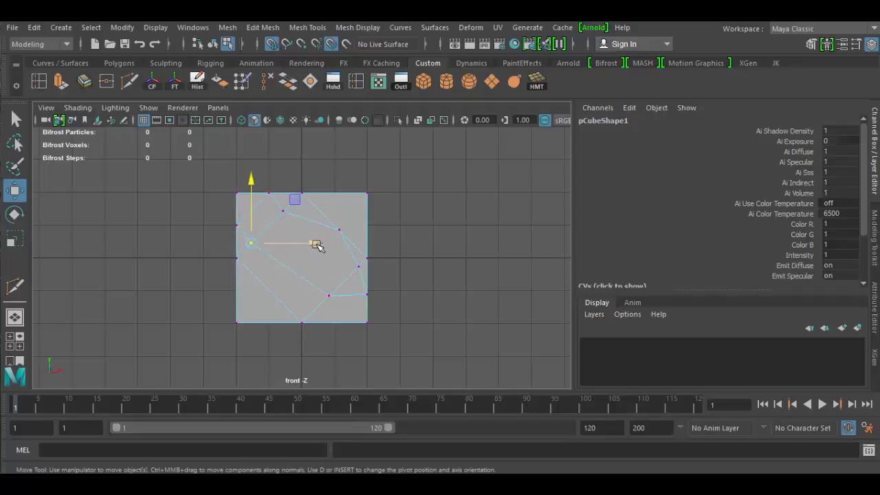
{"action": "left_click_drag", "start_coordinate": [314, 244], "coordinate": [273, 246]}
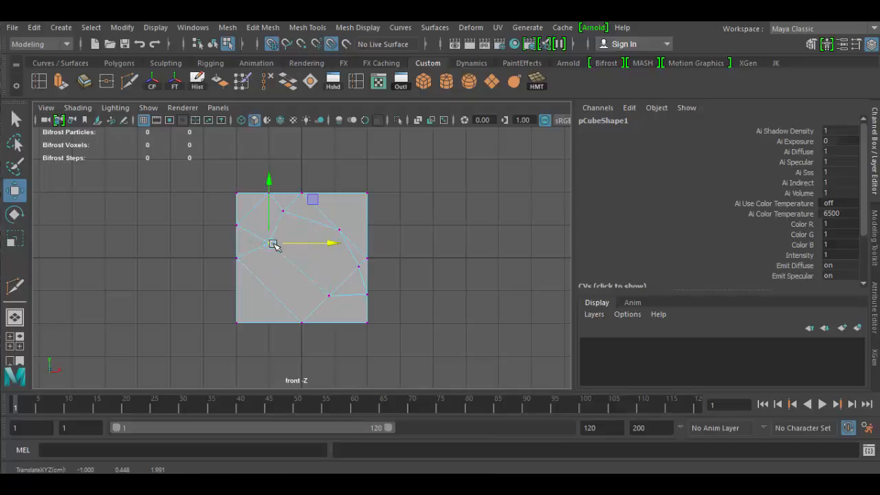
{"action": "left_click_drag", "start_coordinate": [268, 179], "coordinate": [268, 261]}
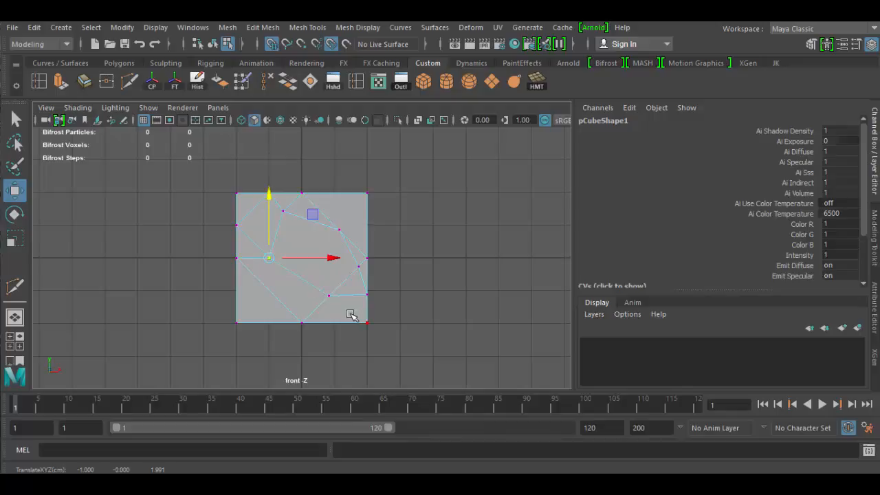
{"action": "left_click", "coordinate": [330, 298]}
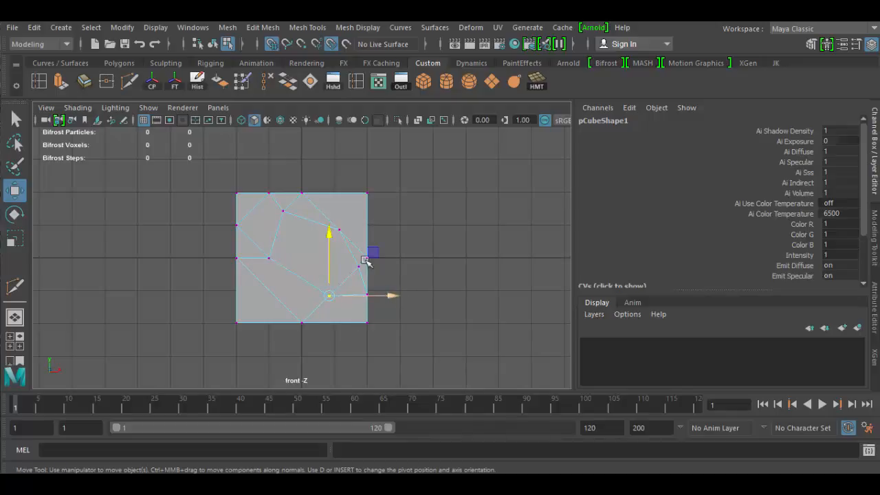
{"action": "left_click_drag", "start_coordinate": [329, 232], "coordinate": [328, 279]}
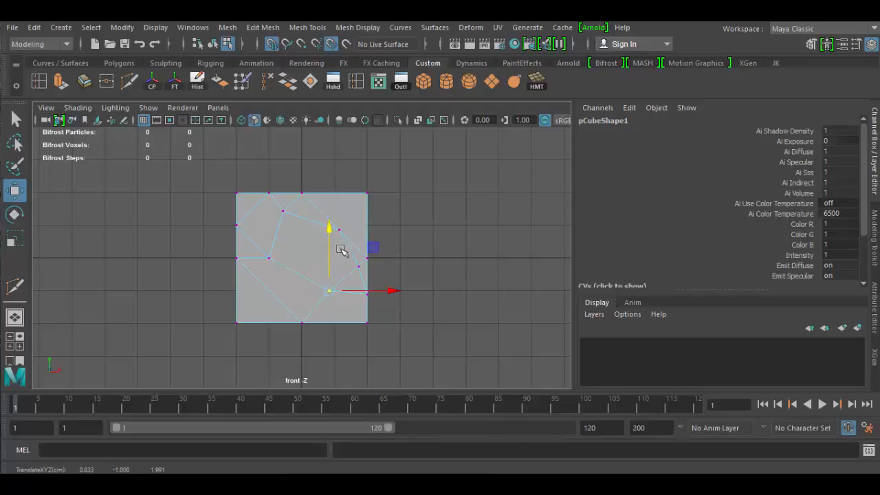
Step: Return to the maximized perspective view with an uncut side of the cube in front, and select the cube in object mode
{"action": "key", "text": "space"}
{"action": "key", "text": "space"}
{"action": "key", "text": "a"}
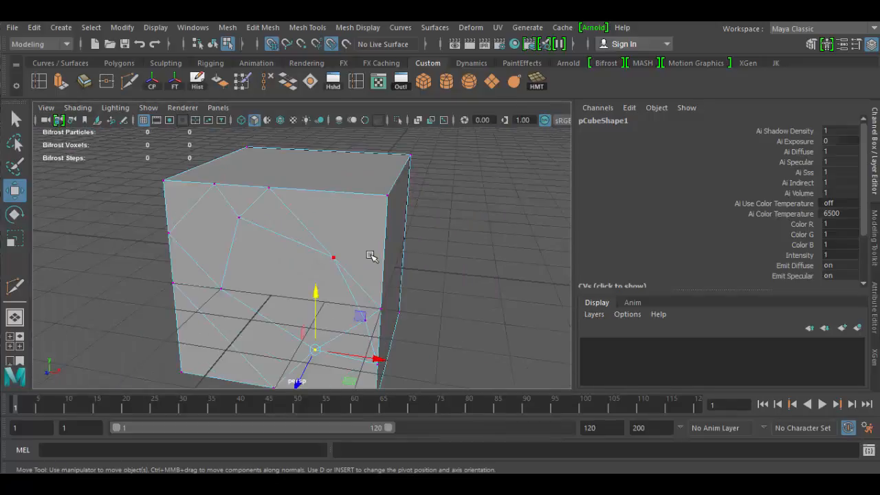
{"action": "left_click_drag", "start_coordinate": [398, 273], "coordinate": [289, 262], "text": "alt"}
{"action": "left_click_drag", "start_coordinate": [378, 316], "coordinate": [195, 318], "text": "alt"}
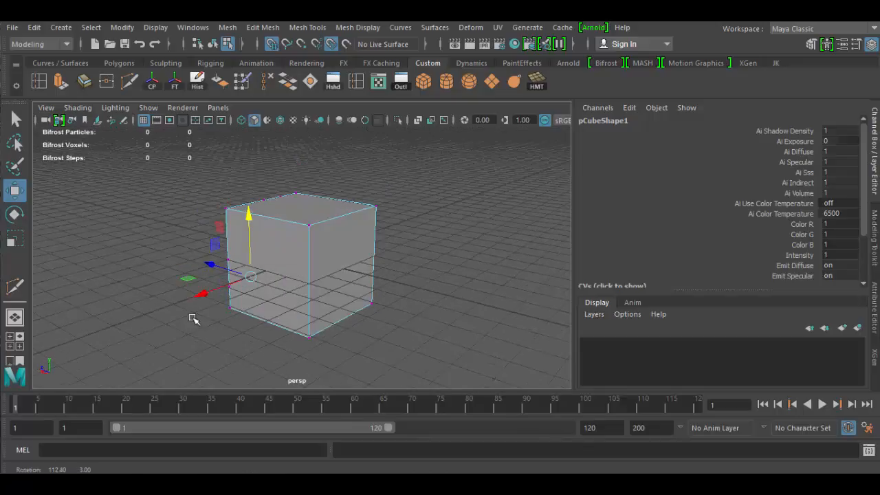
{"action": "right_click", "coordinate": [325, 253]}
{"action": "left_click", "coordinate": [323, 199]}
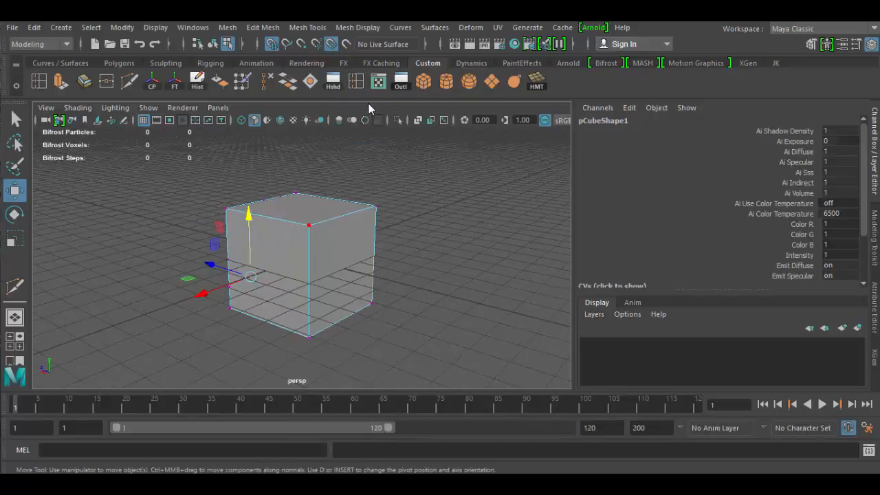
{"action": "left_click_drag", "start_coordinate": [282, 289], "coordinate": [273, 309], "text": "alt"}
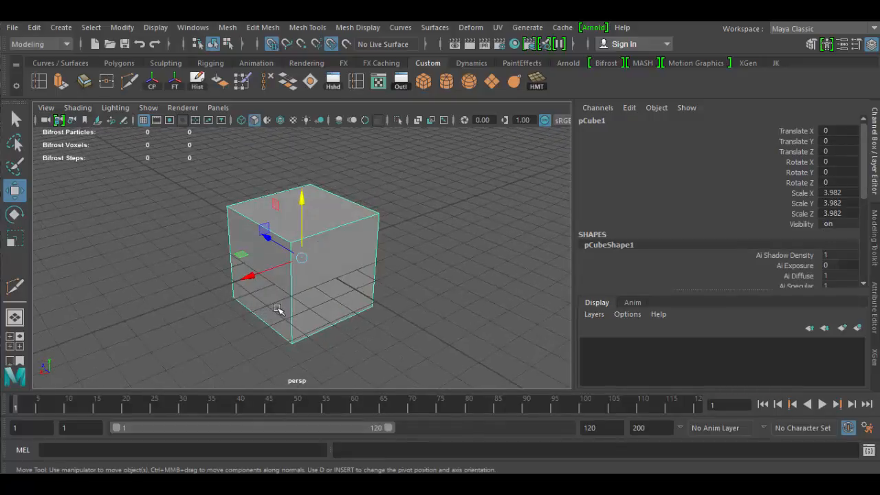